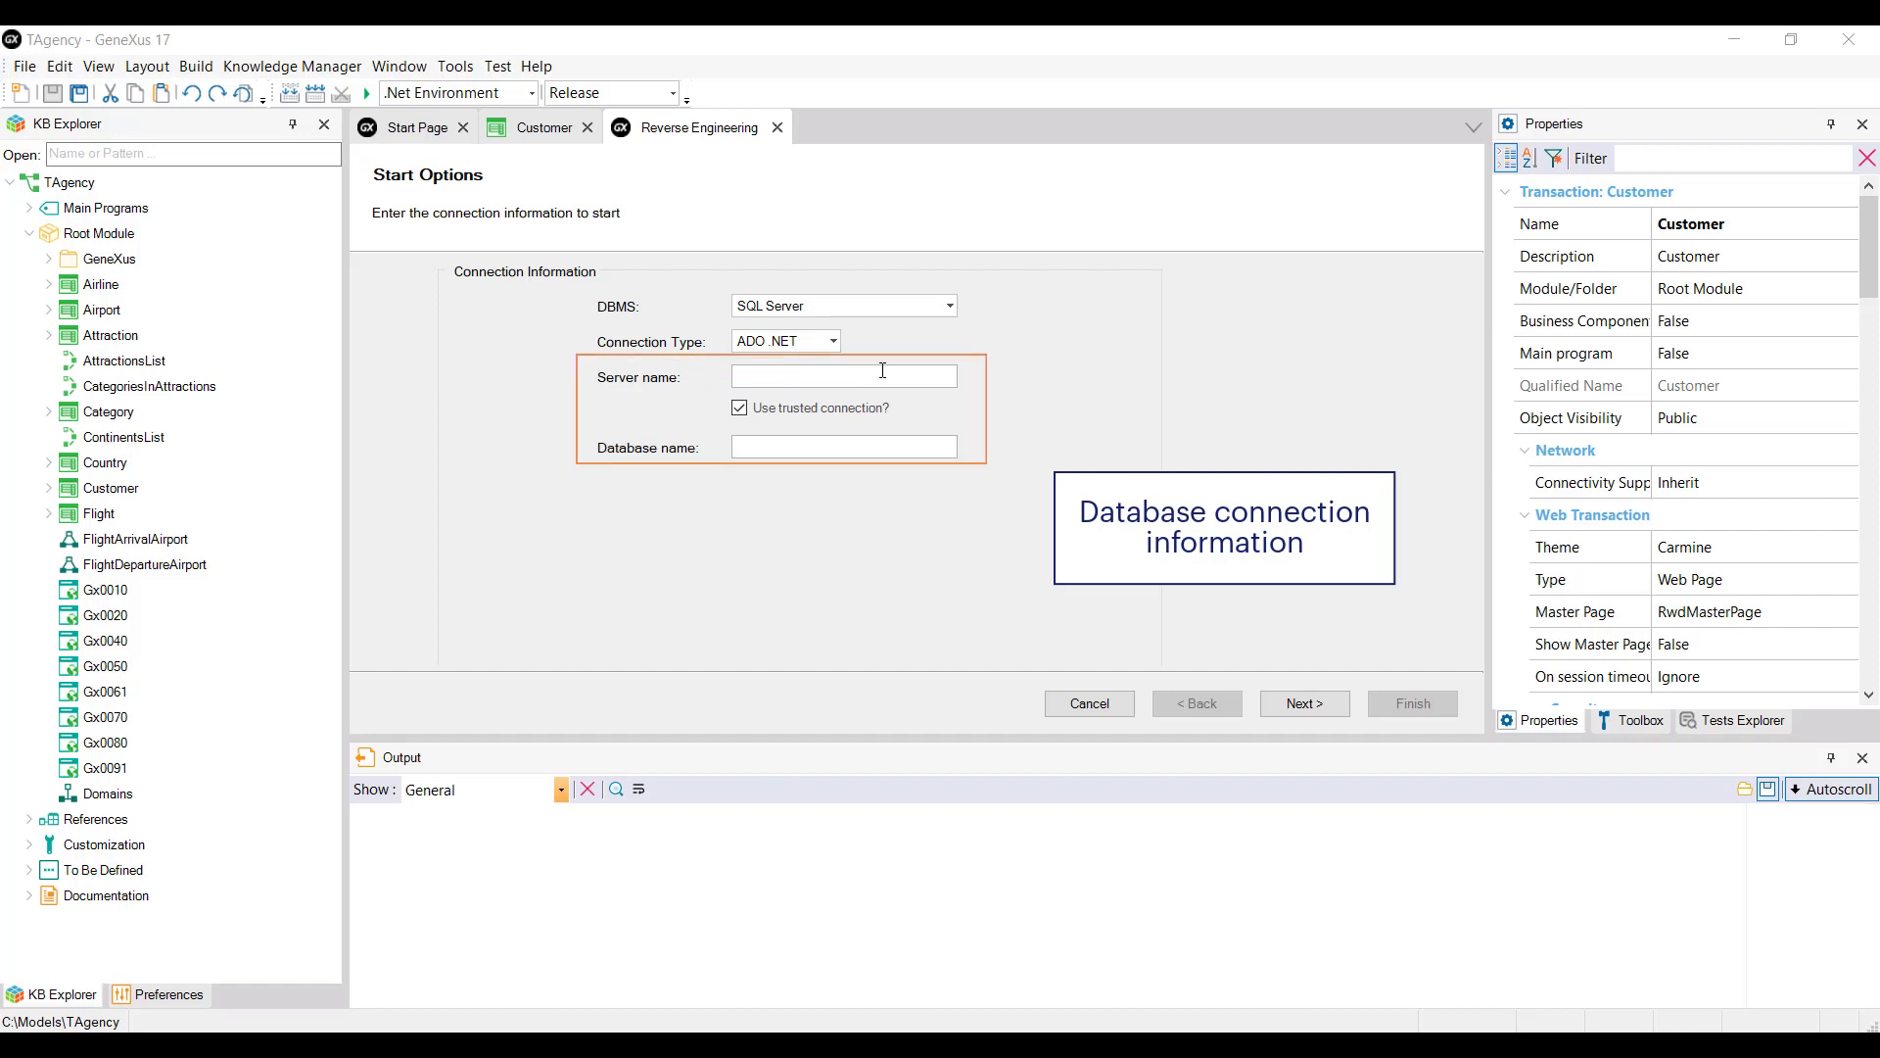
Connect the reverse engineering to server GXN895\SQLEXPRESS2019 and database eCommerce, and proceed to the database objects selection
type("GXN895\\SQLEXPRESS2019")
left_click(800, 446)
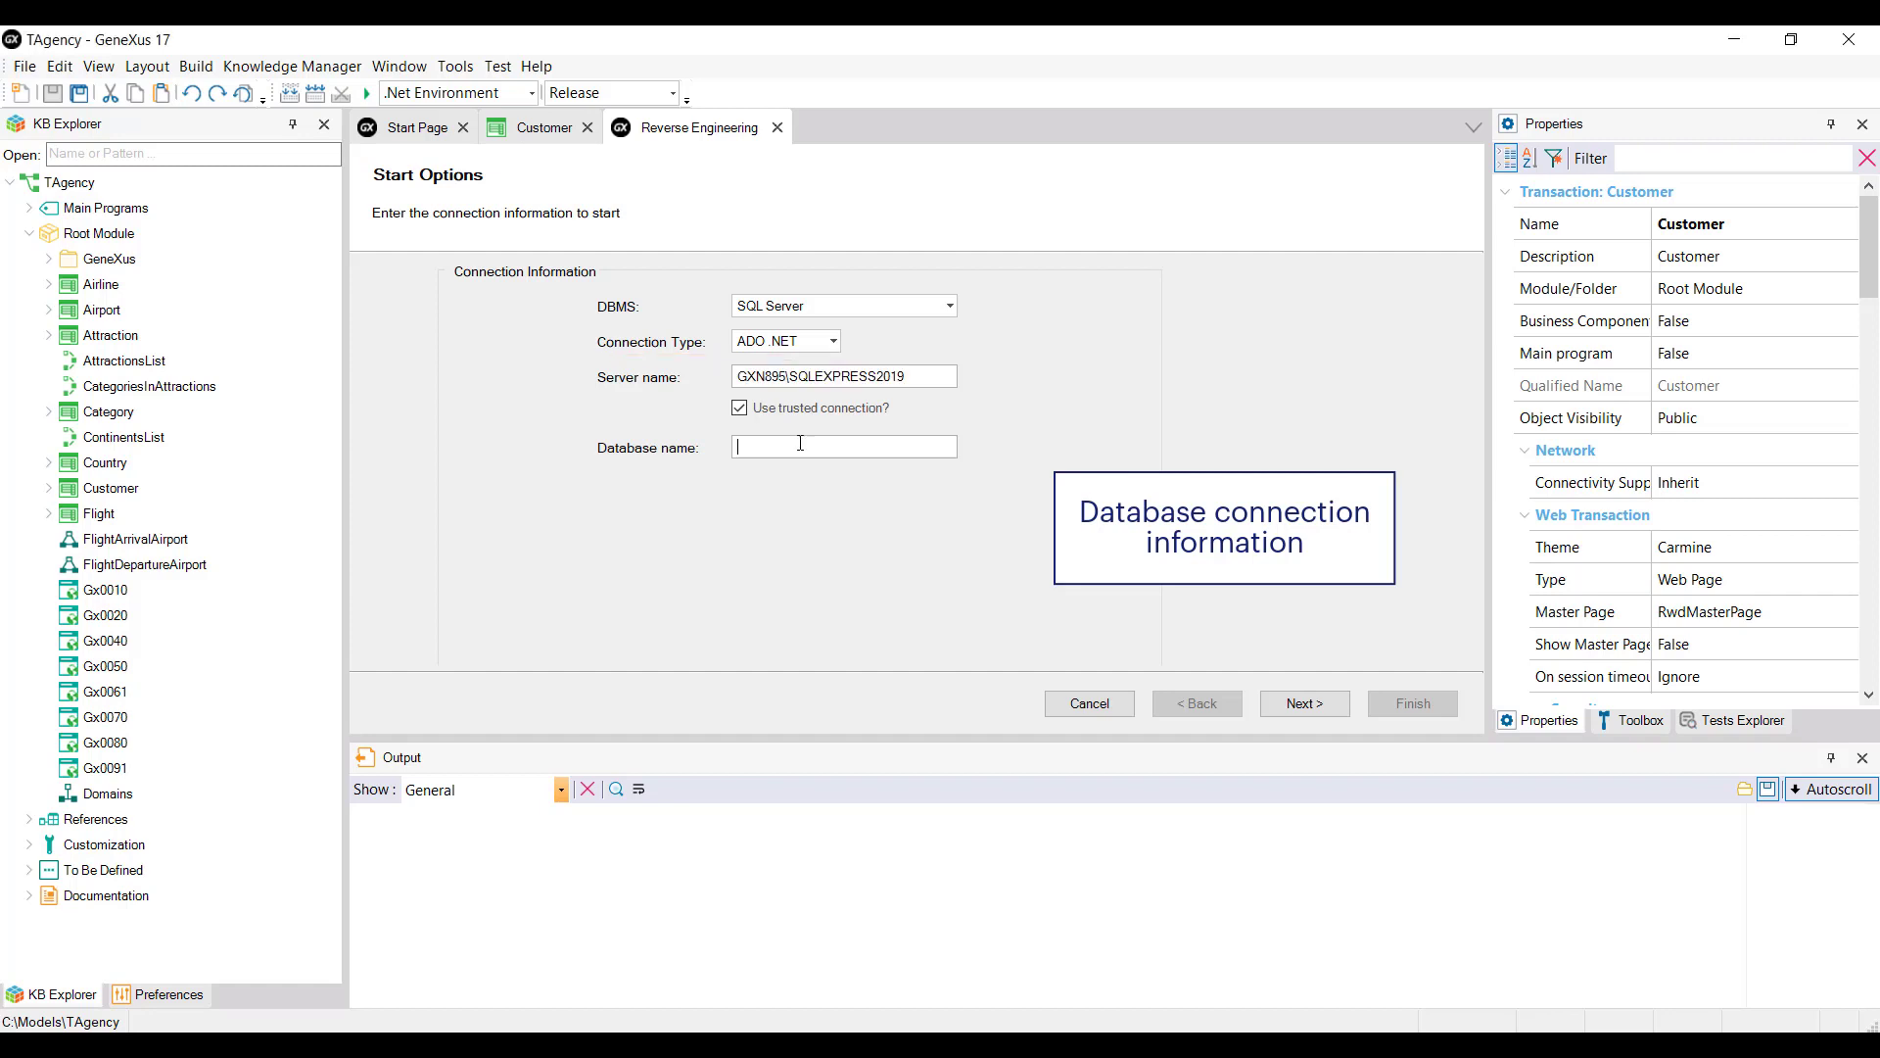
type("eCommerce")
left_click(1335, 709)
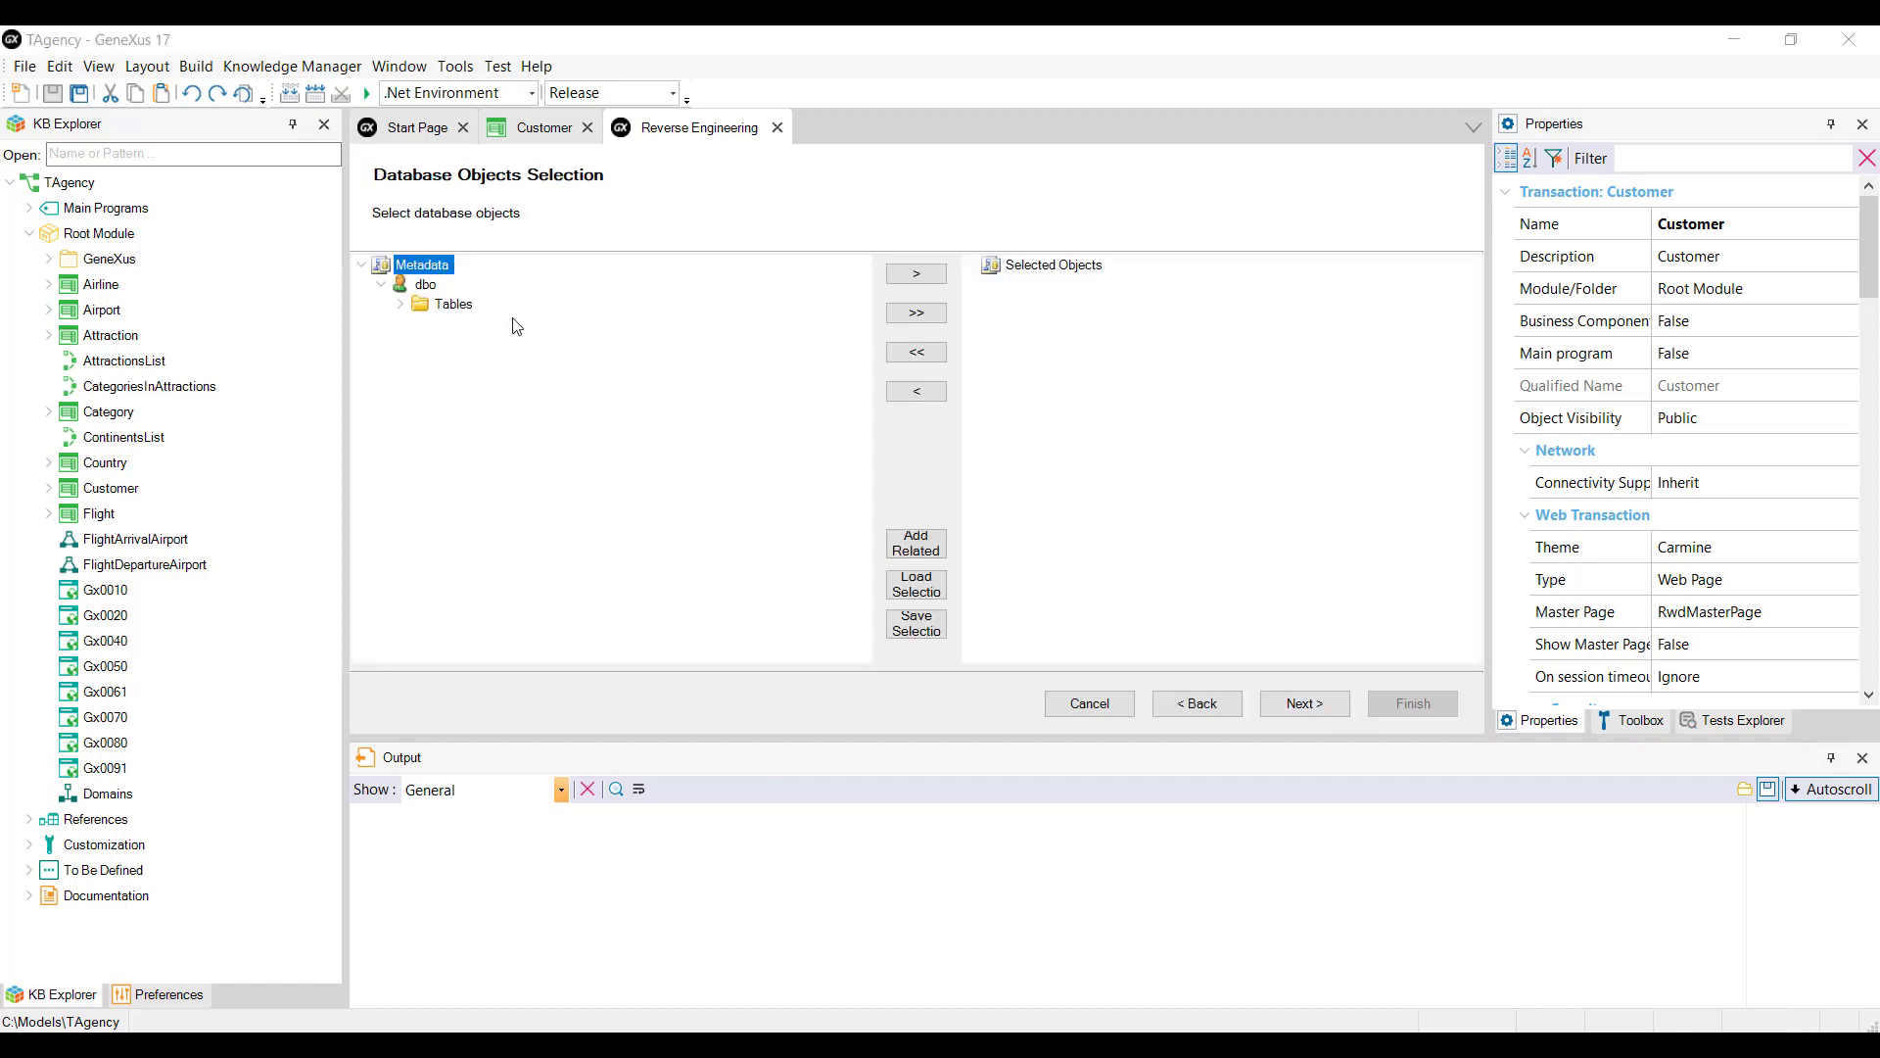
Keep only the Continent and Customer tables selected for import, excluding Product, and proceed to the report
double_click(450, 306)
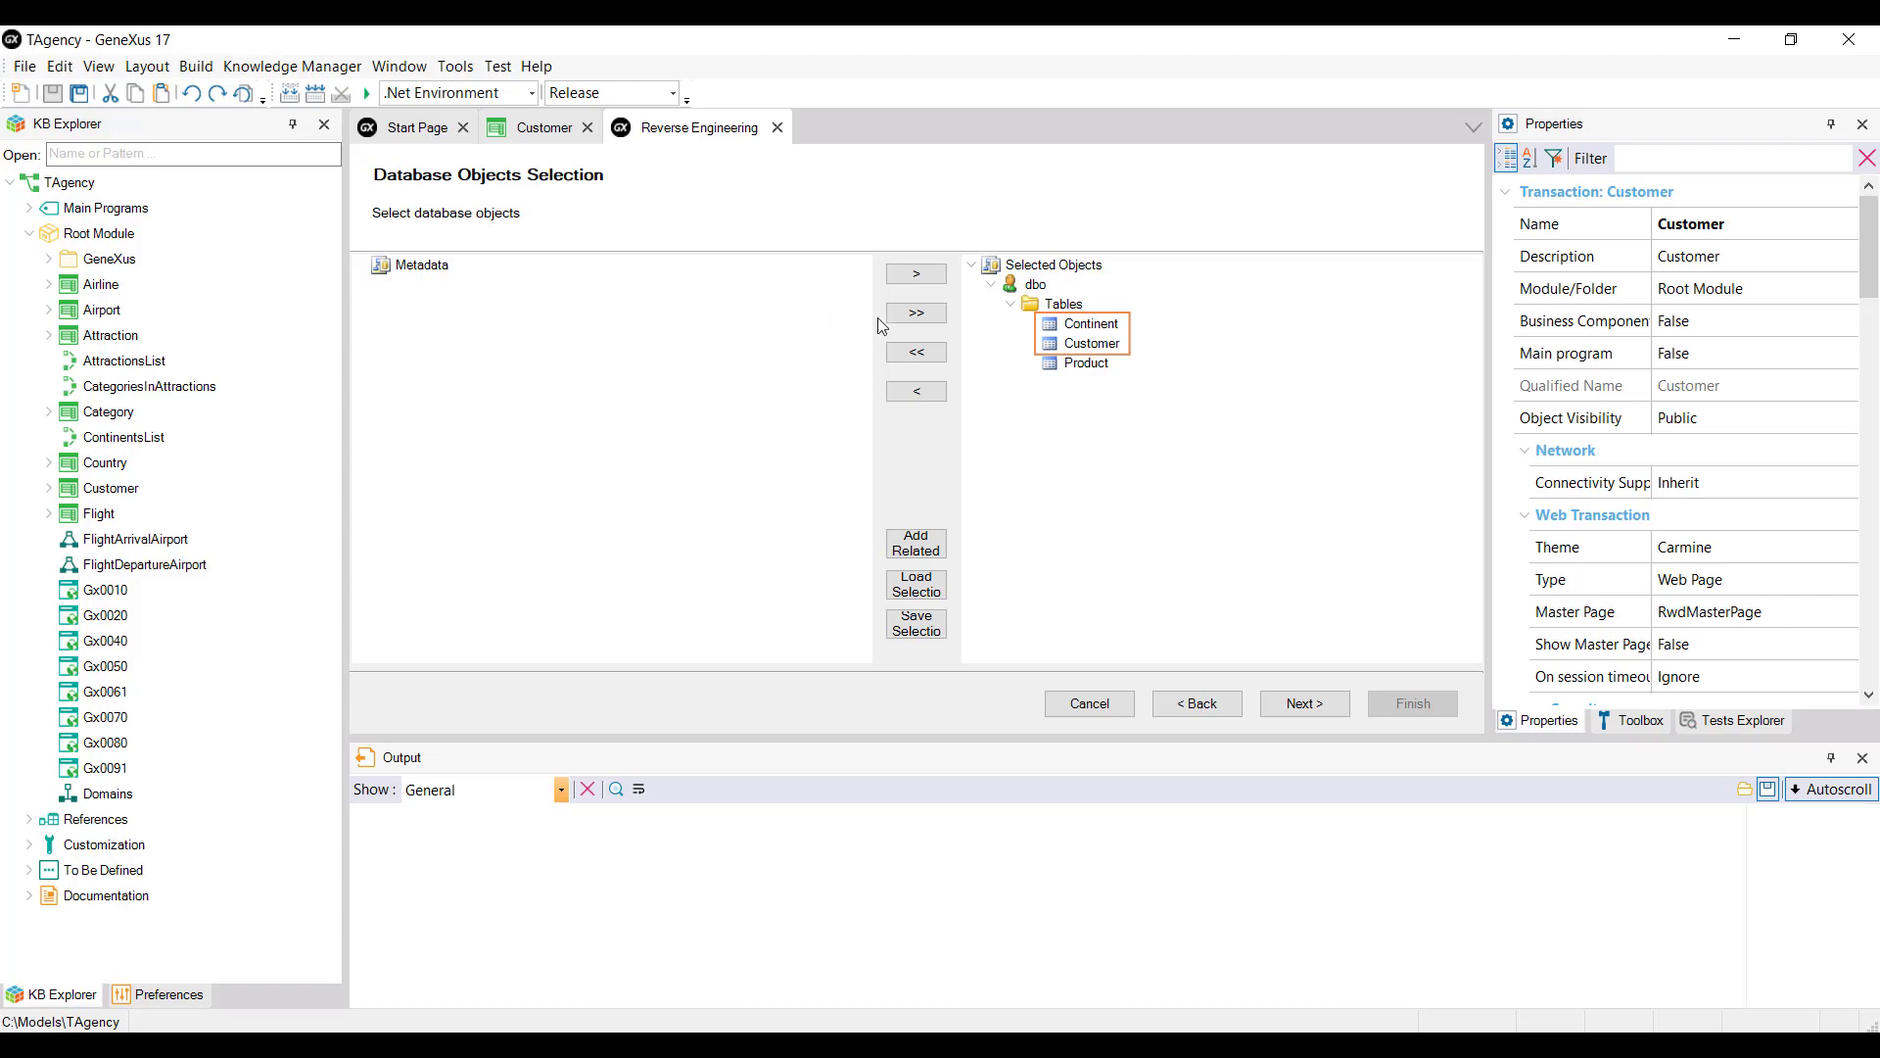
left_click(1088, 363)
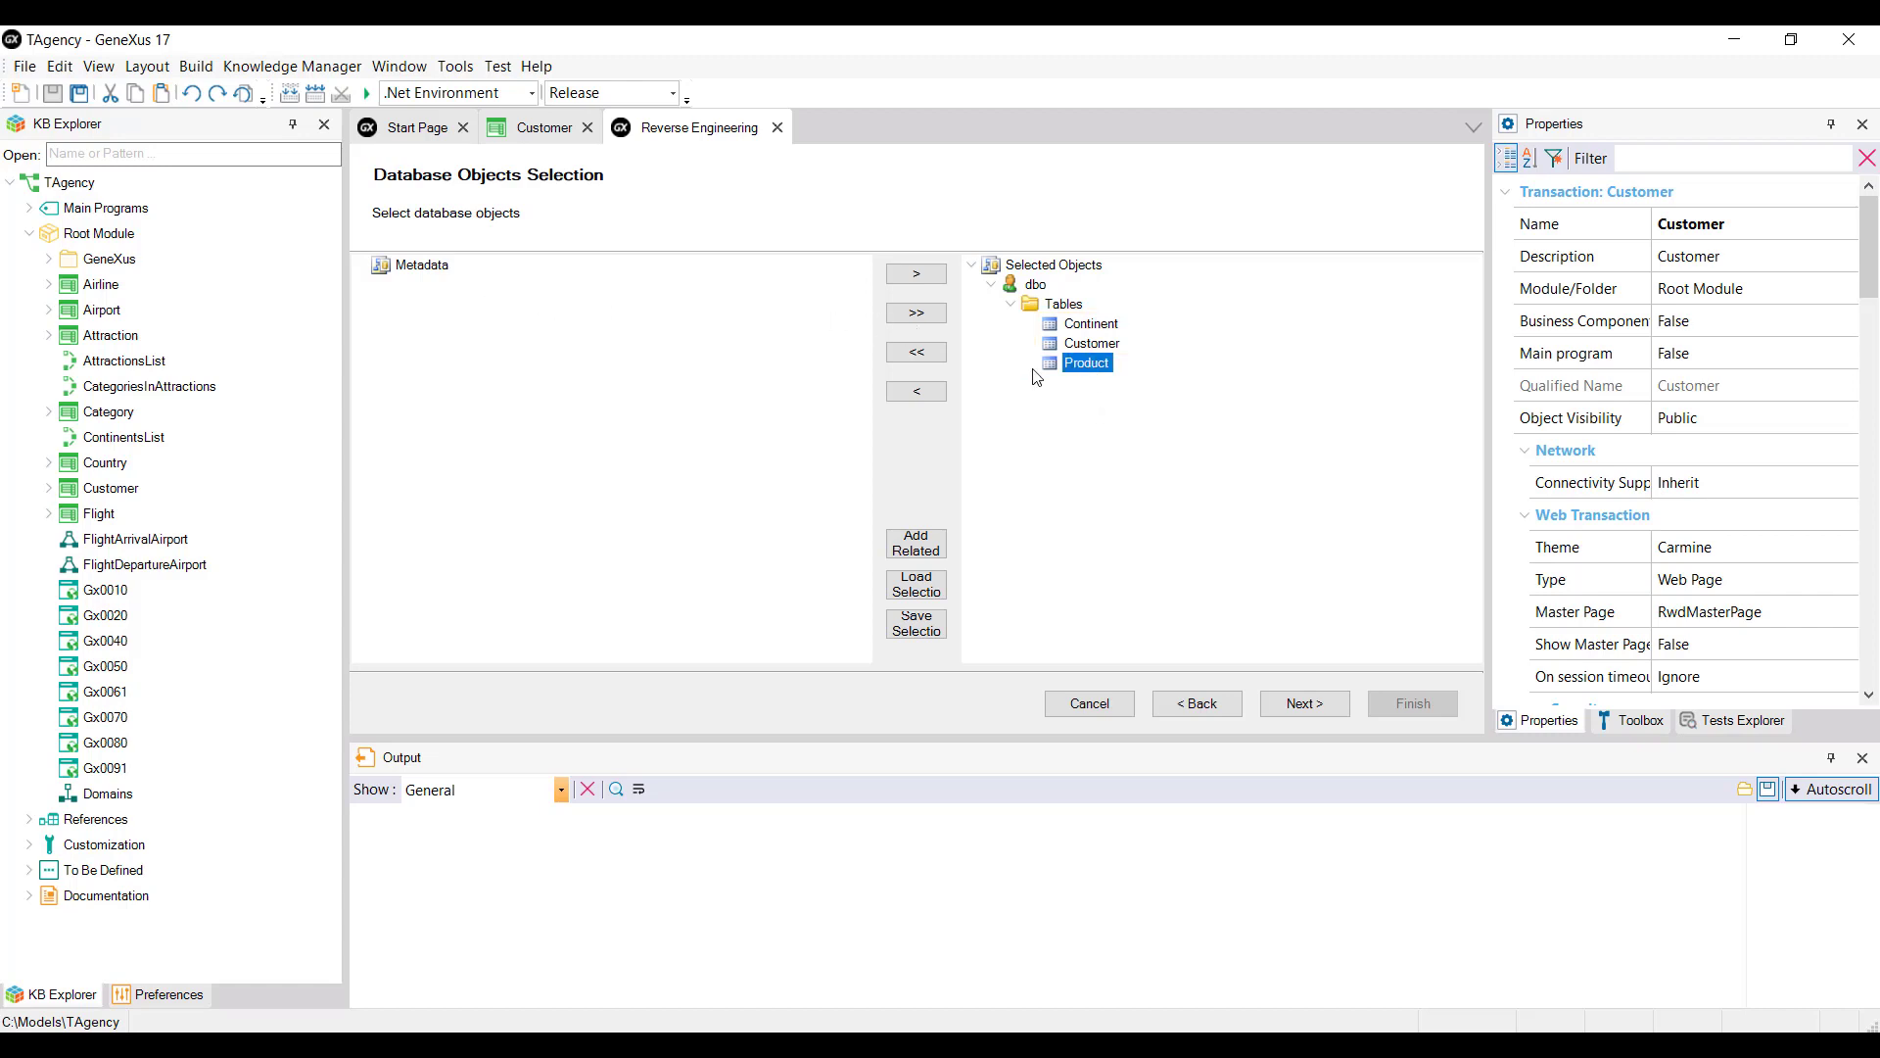
left_click(932, 392)
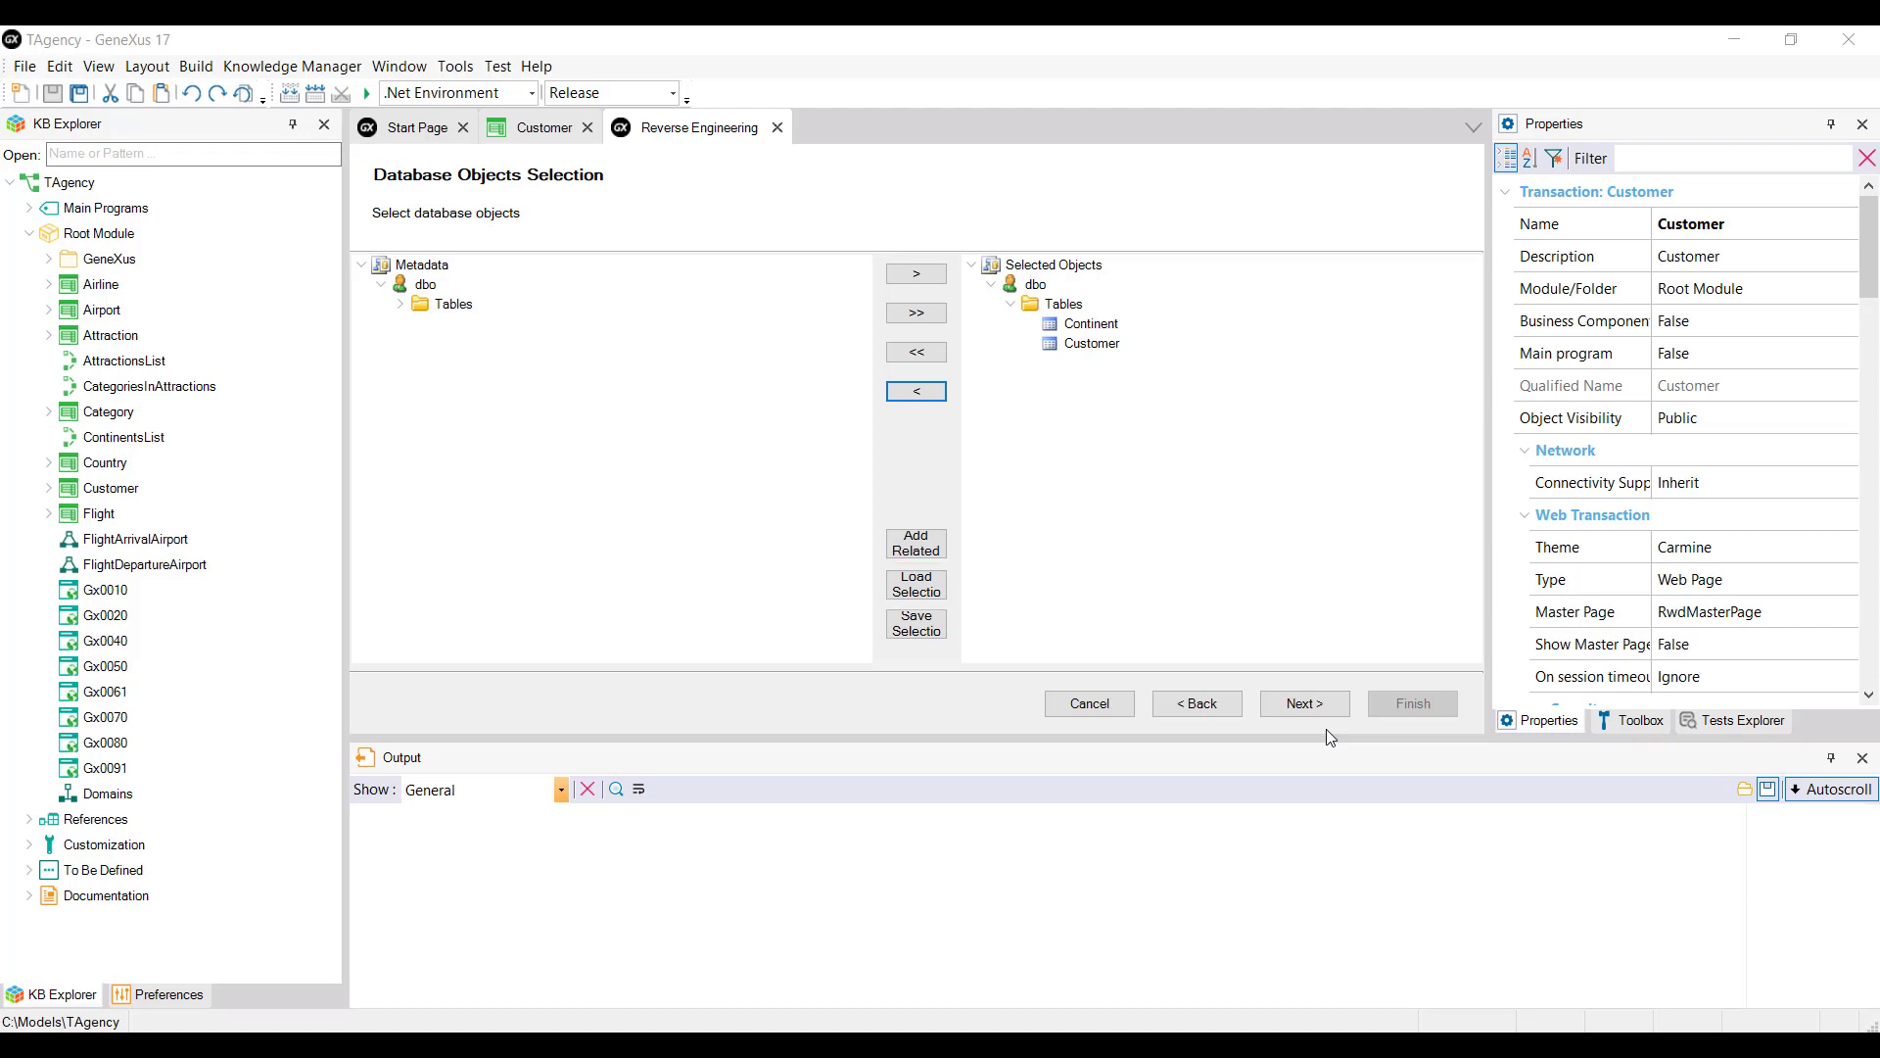
left_click(1307, 704)
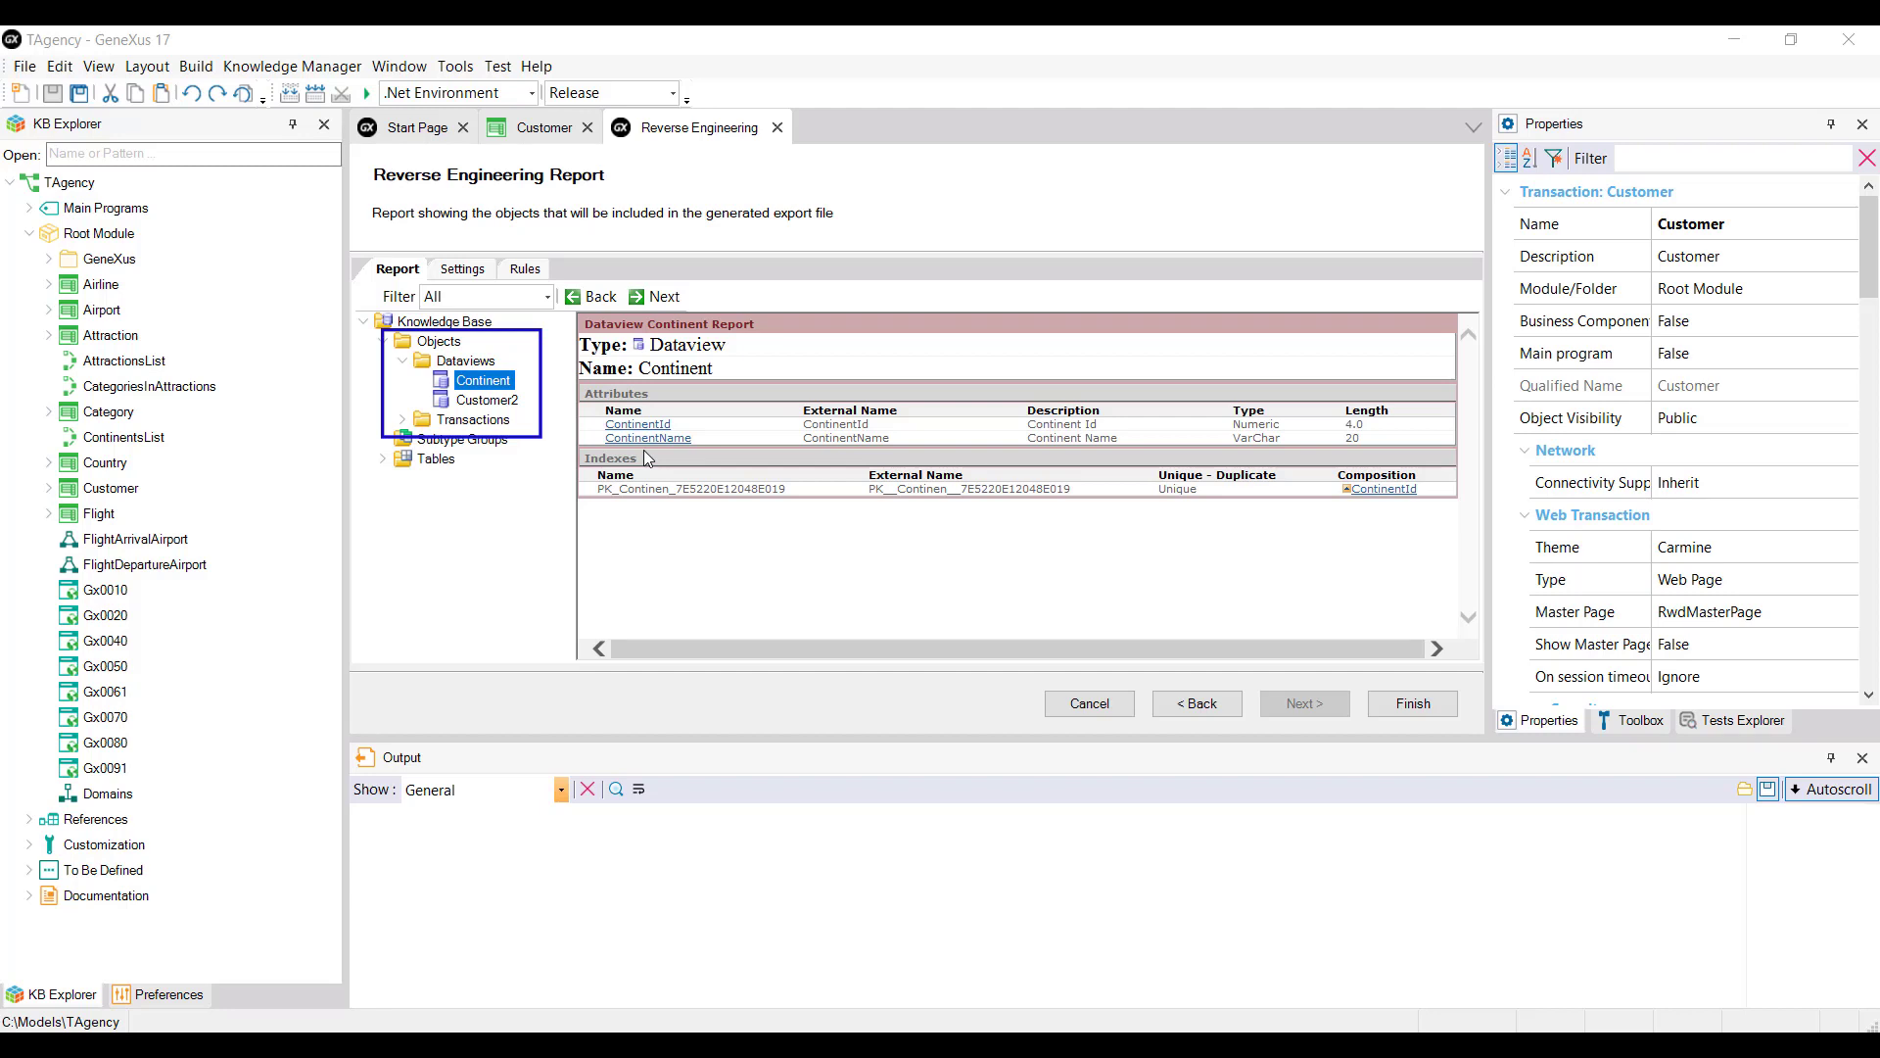
Review the transactions in the reverse engineering report, its generation settings and its renaming rules
double_click(488, 423)
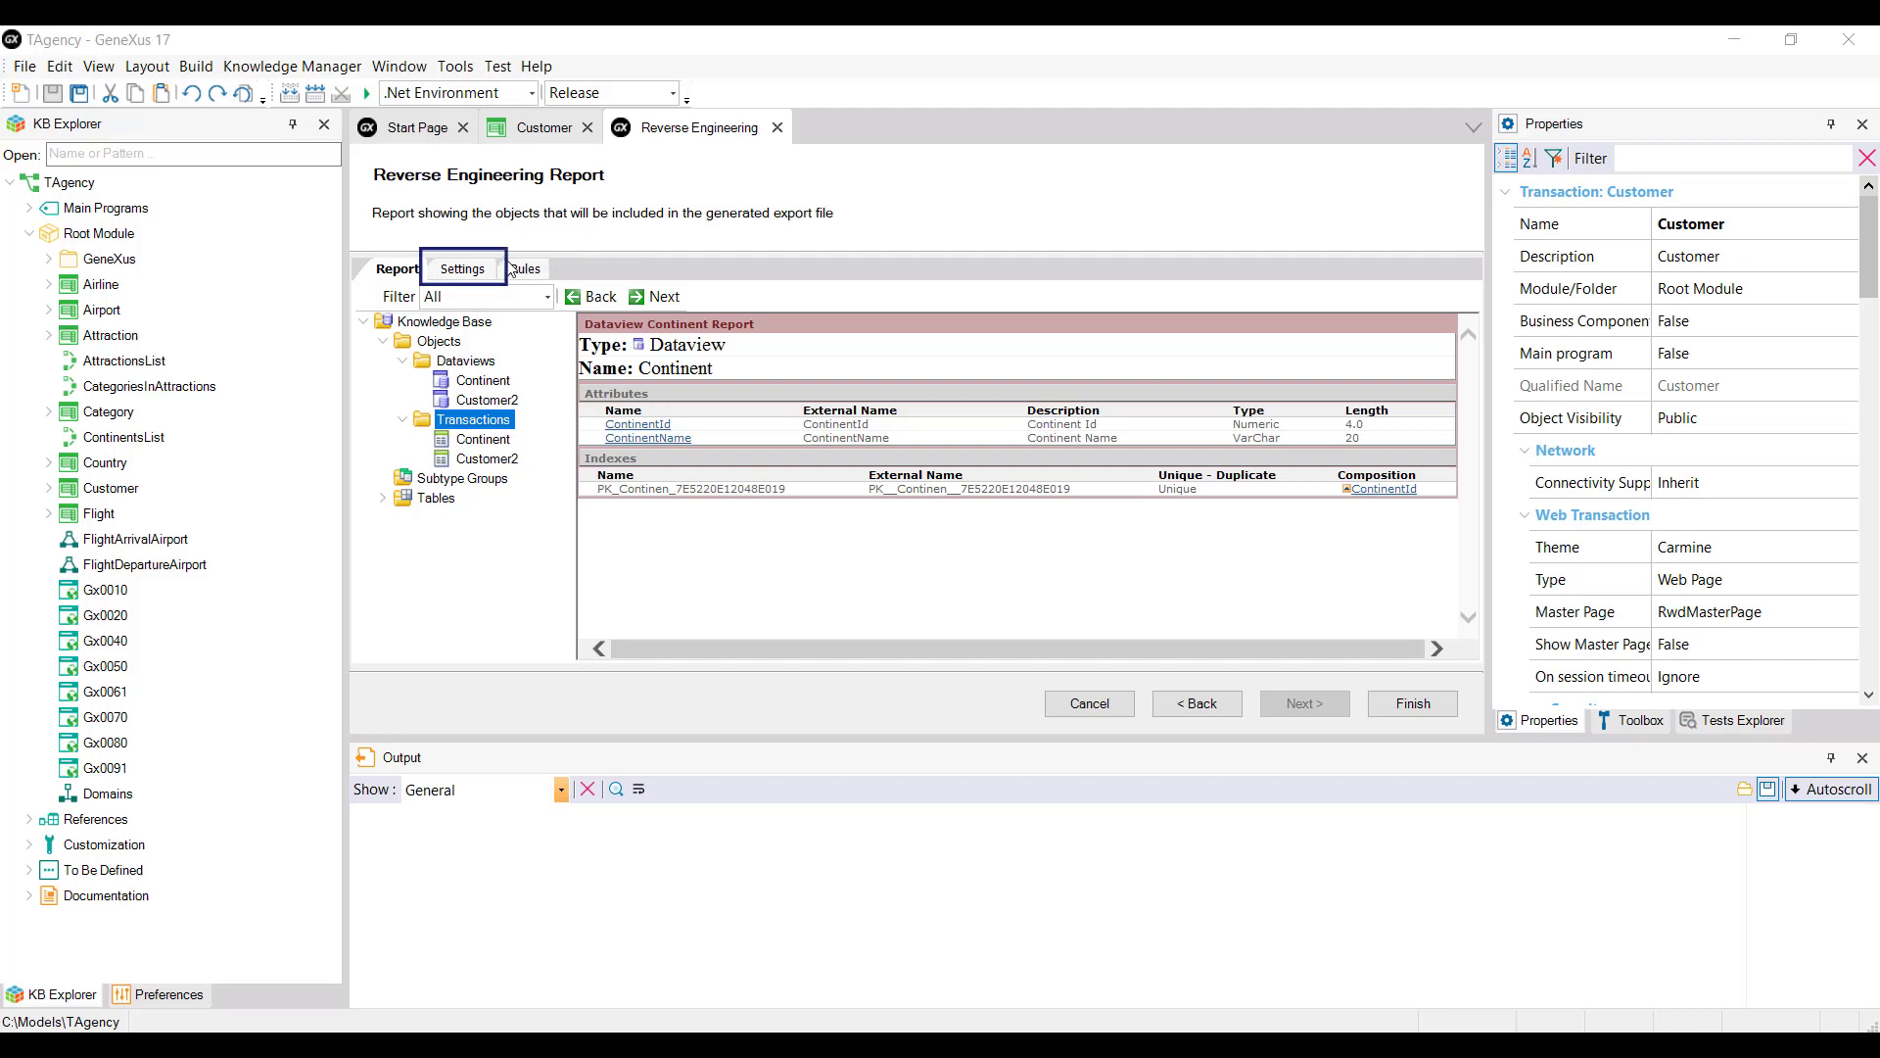
left_click(464, 269)
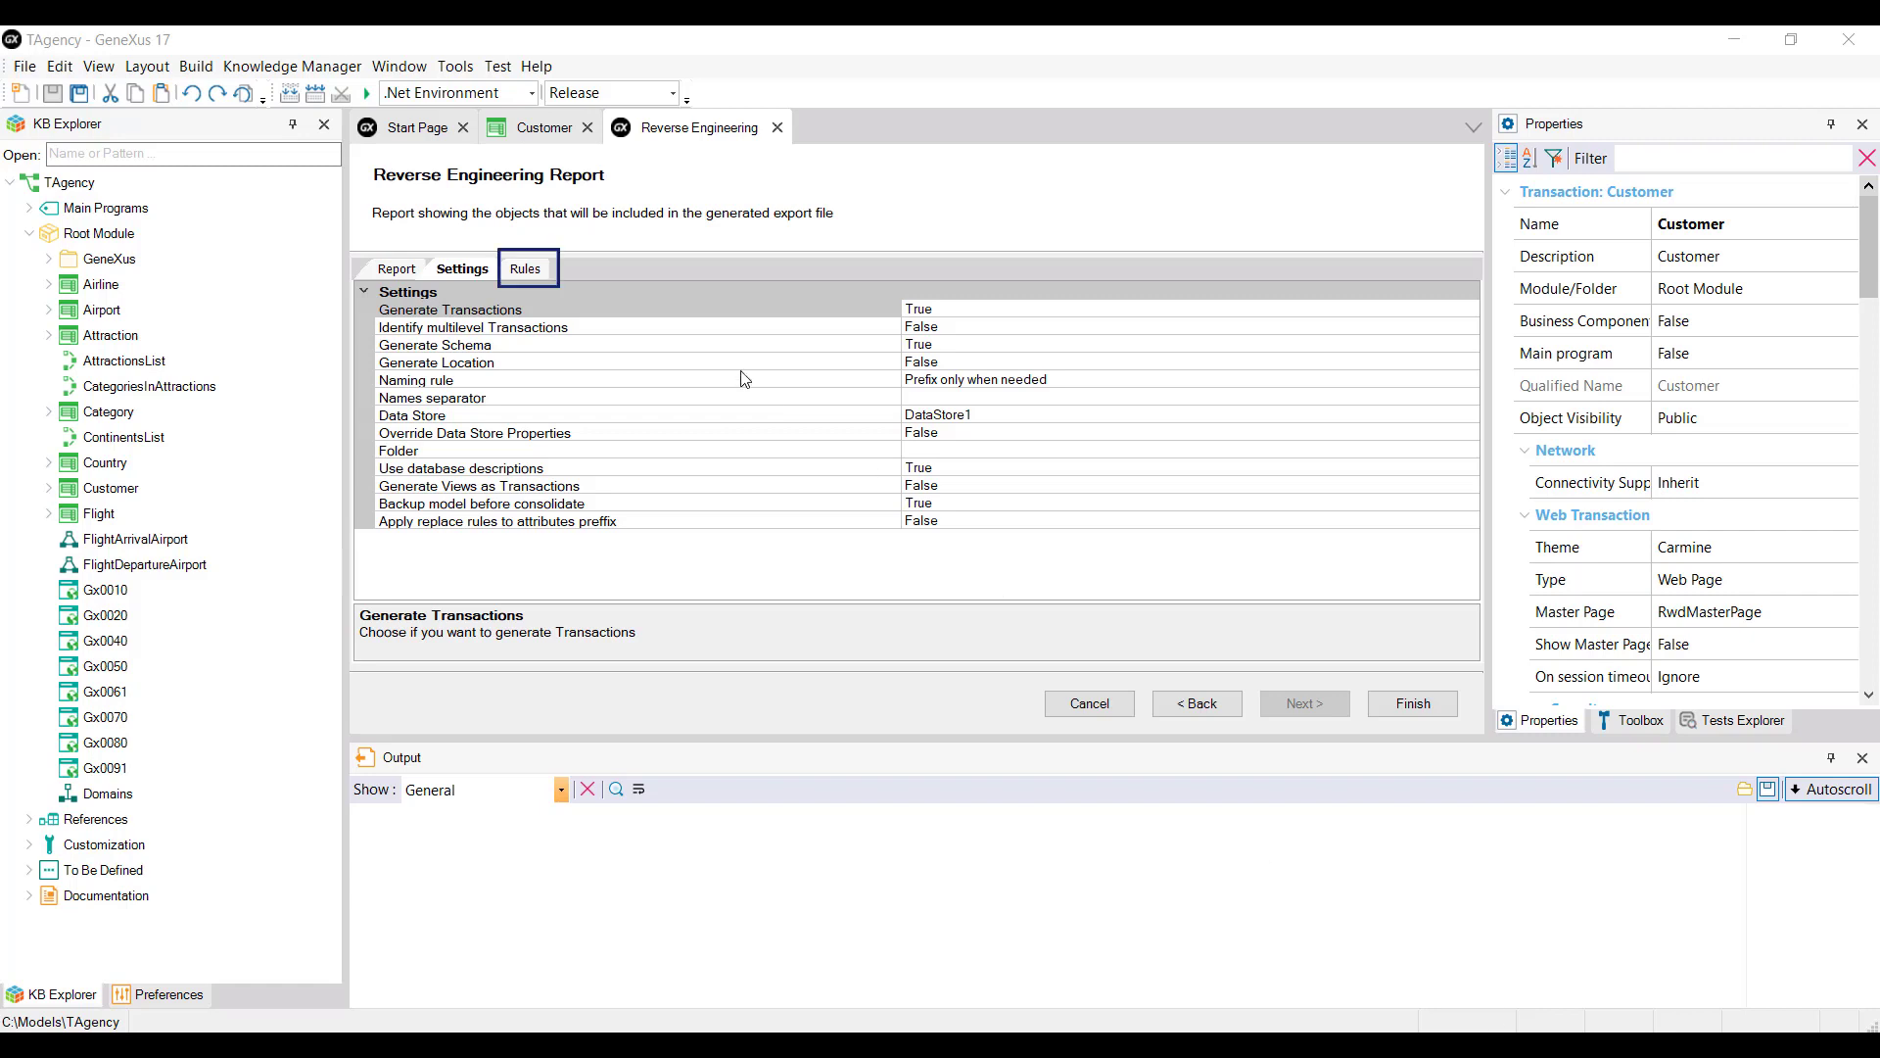
left_click(521, 272)
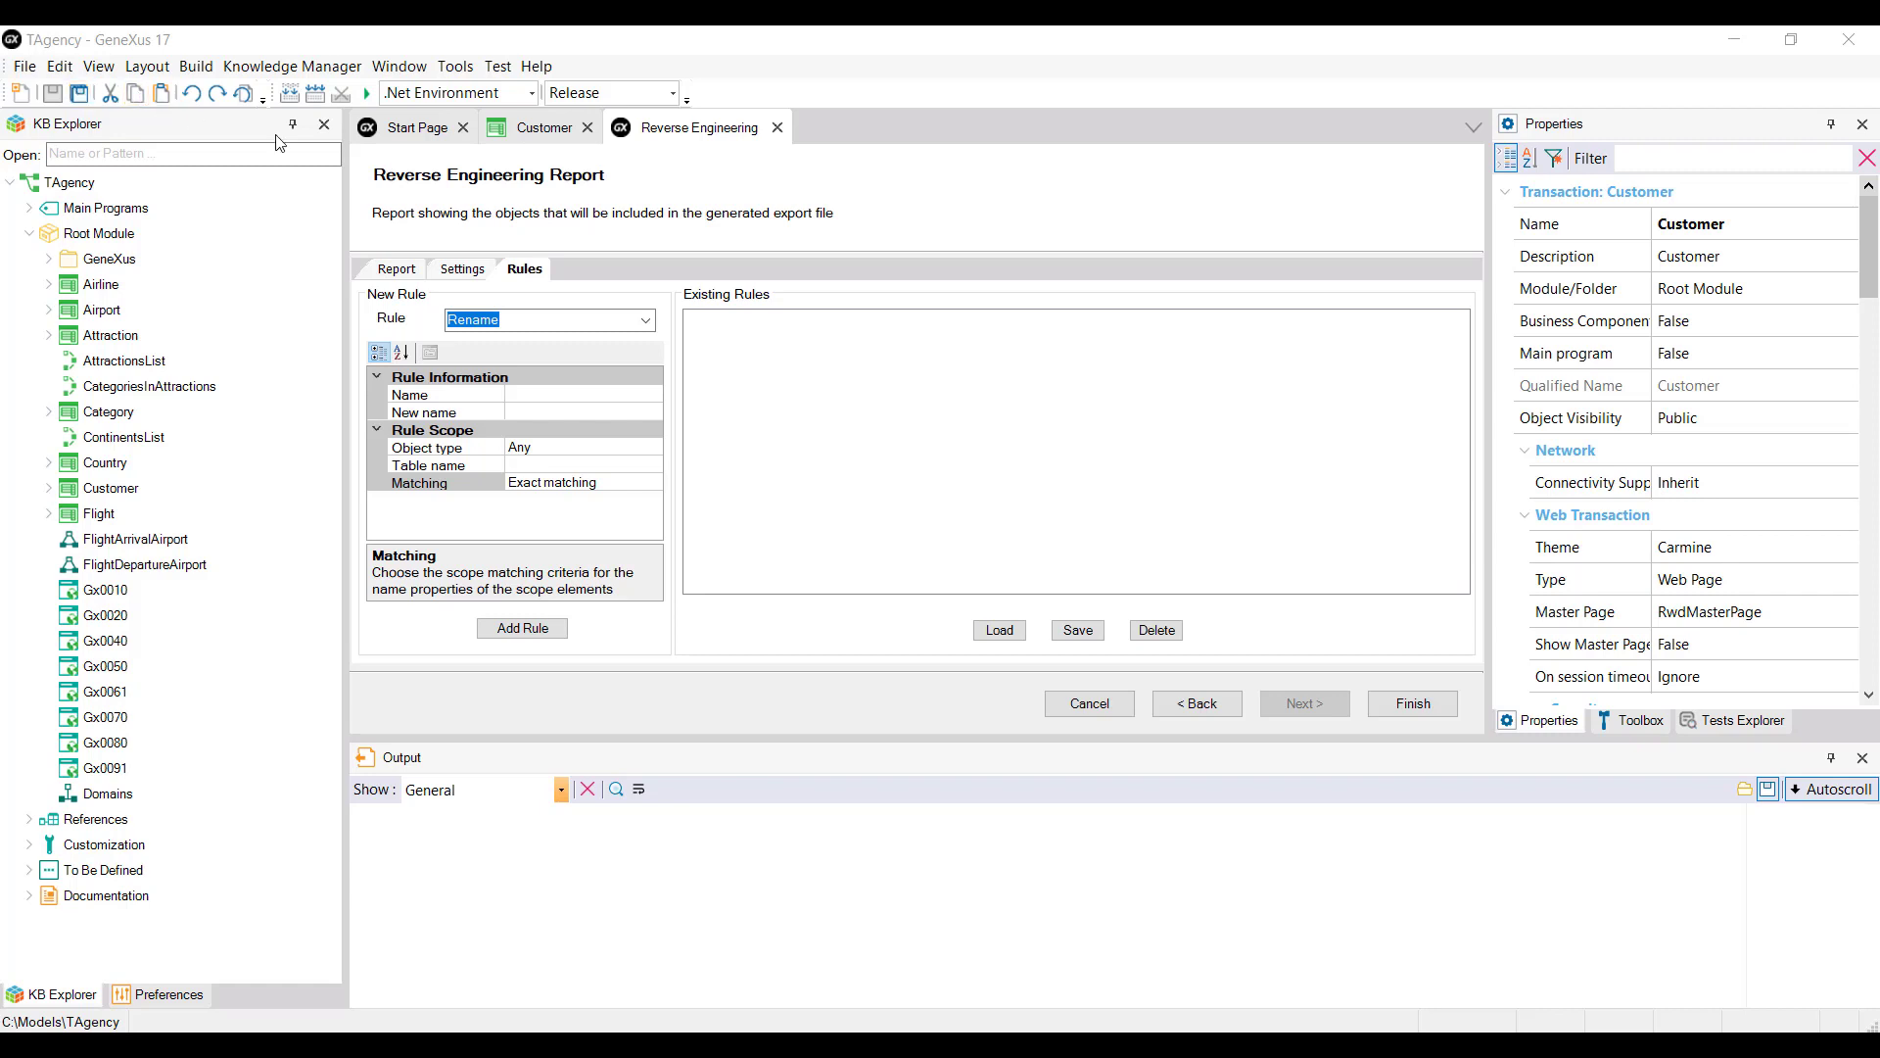
Finish the reverse engineering import and accept the database impact analysis for the Customer2 and Continent tables
left_click(1419, 705)
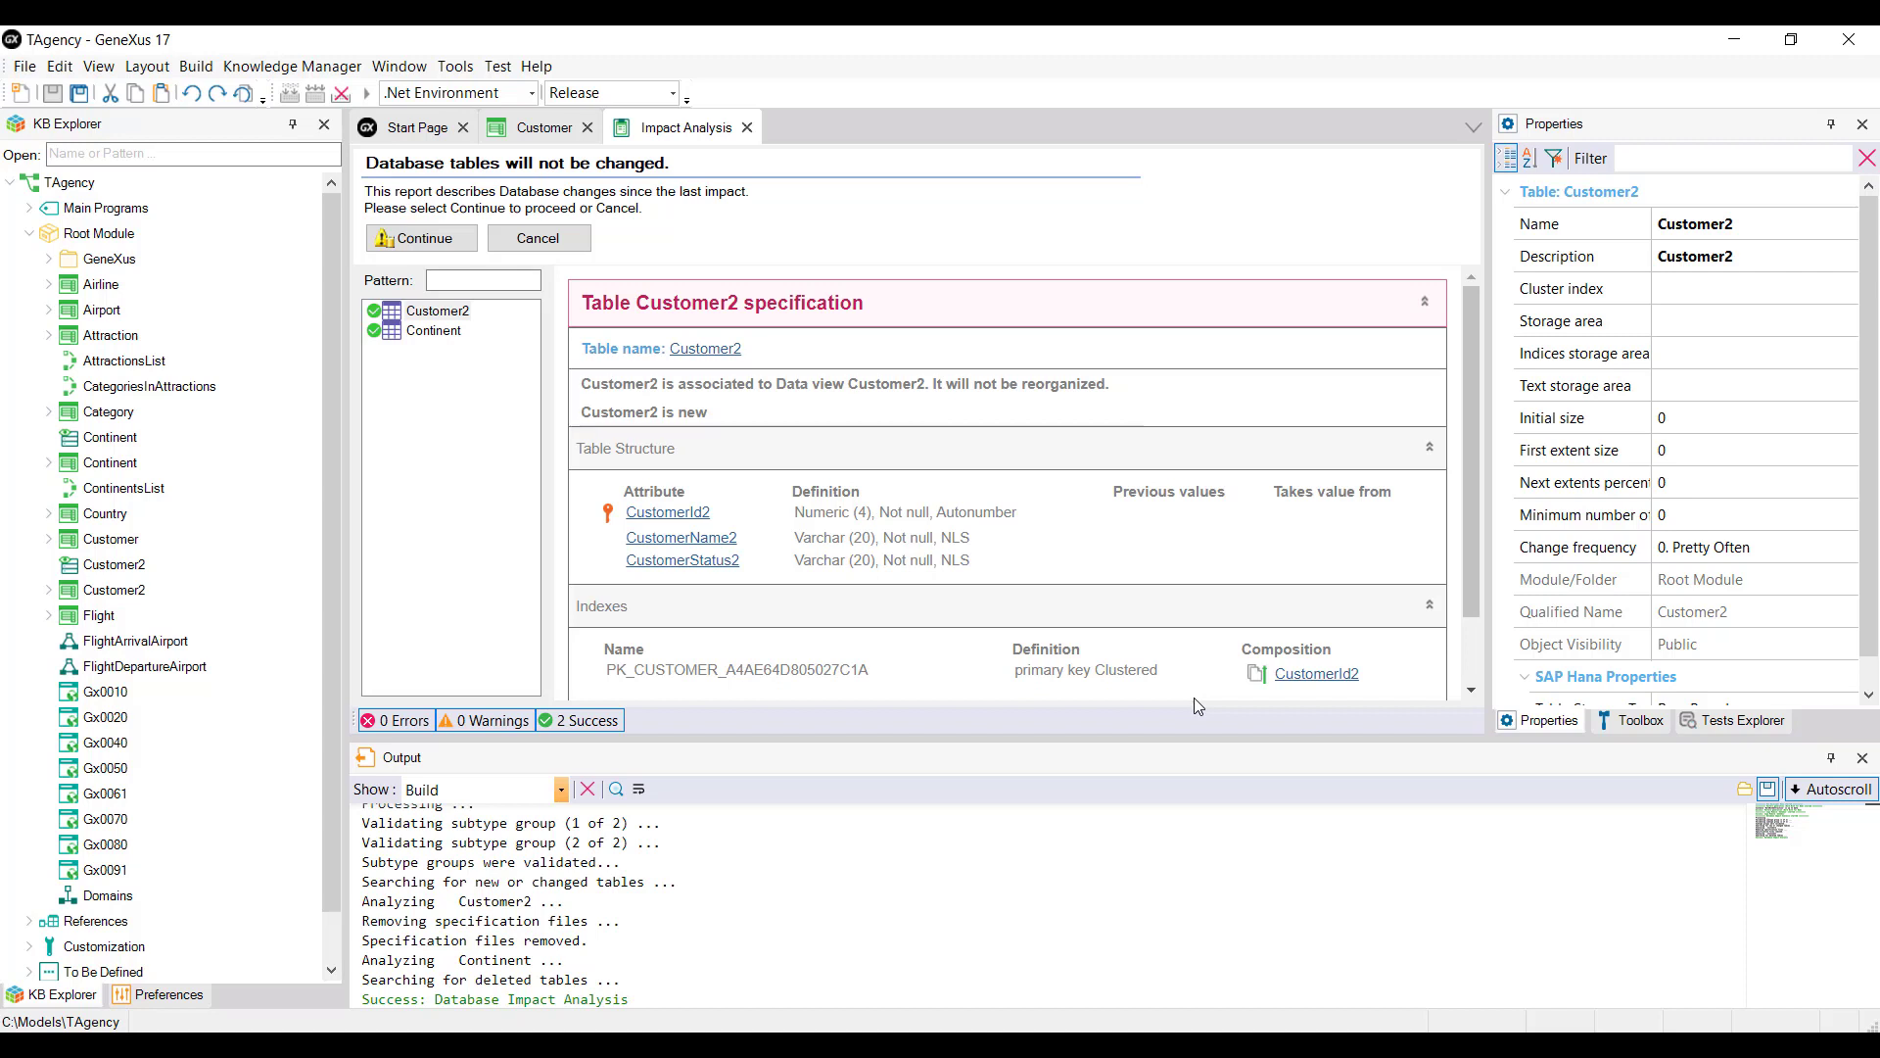
left_click(439, 239)
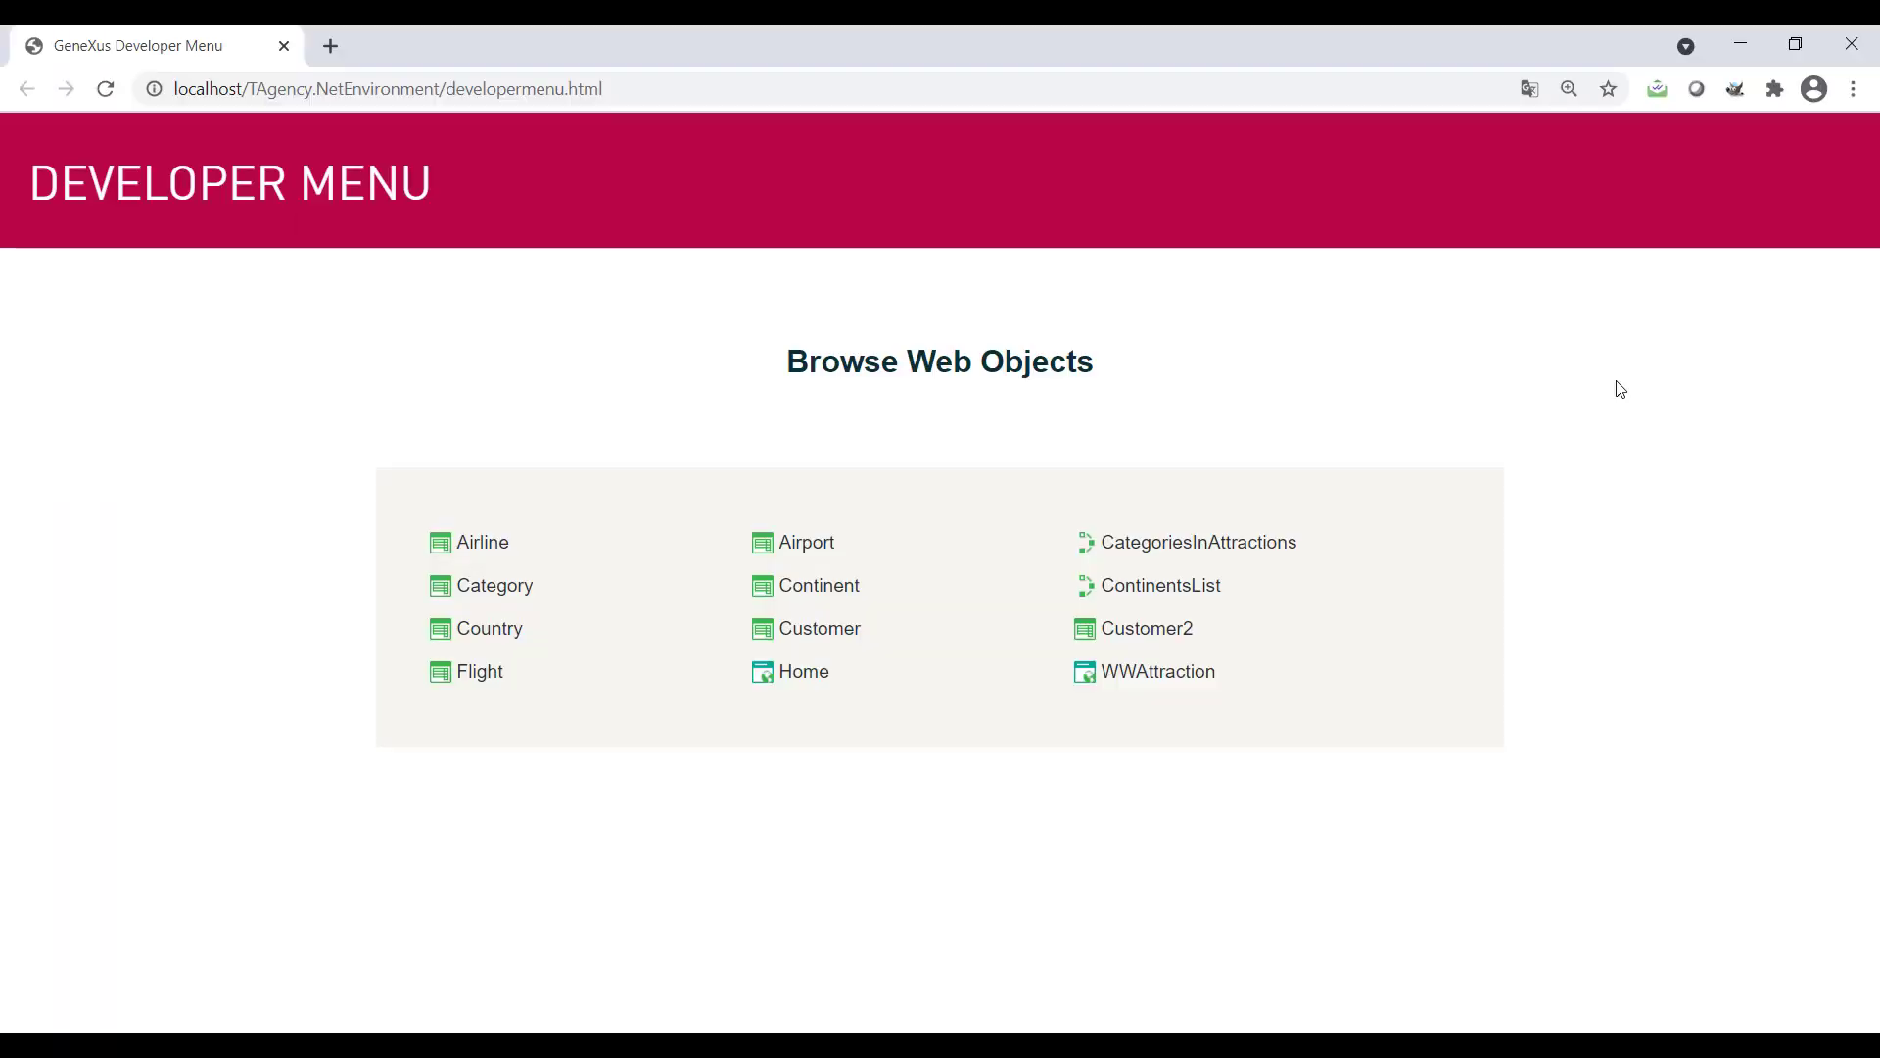
Open the Customer2 form in the running web application and view the list of existing customers
left_click(1148, 629)
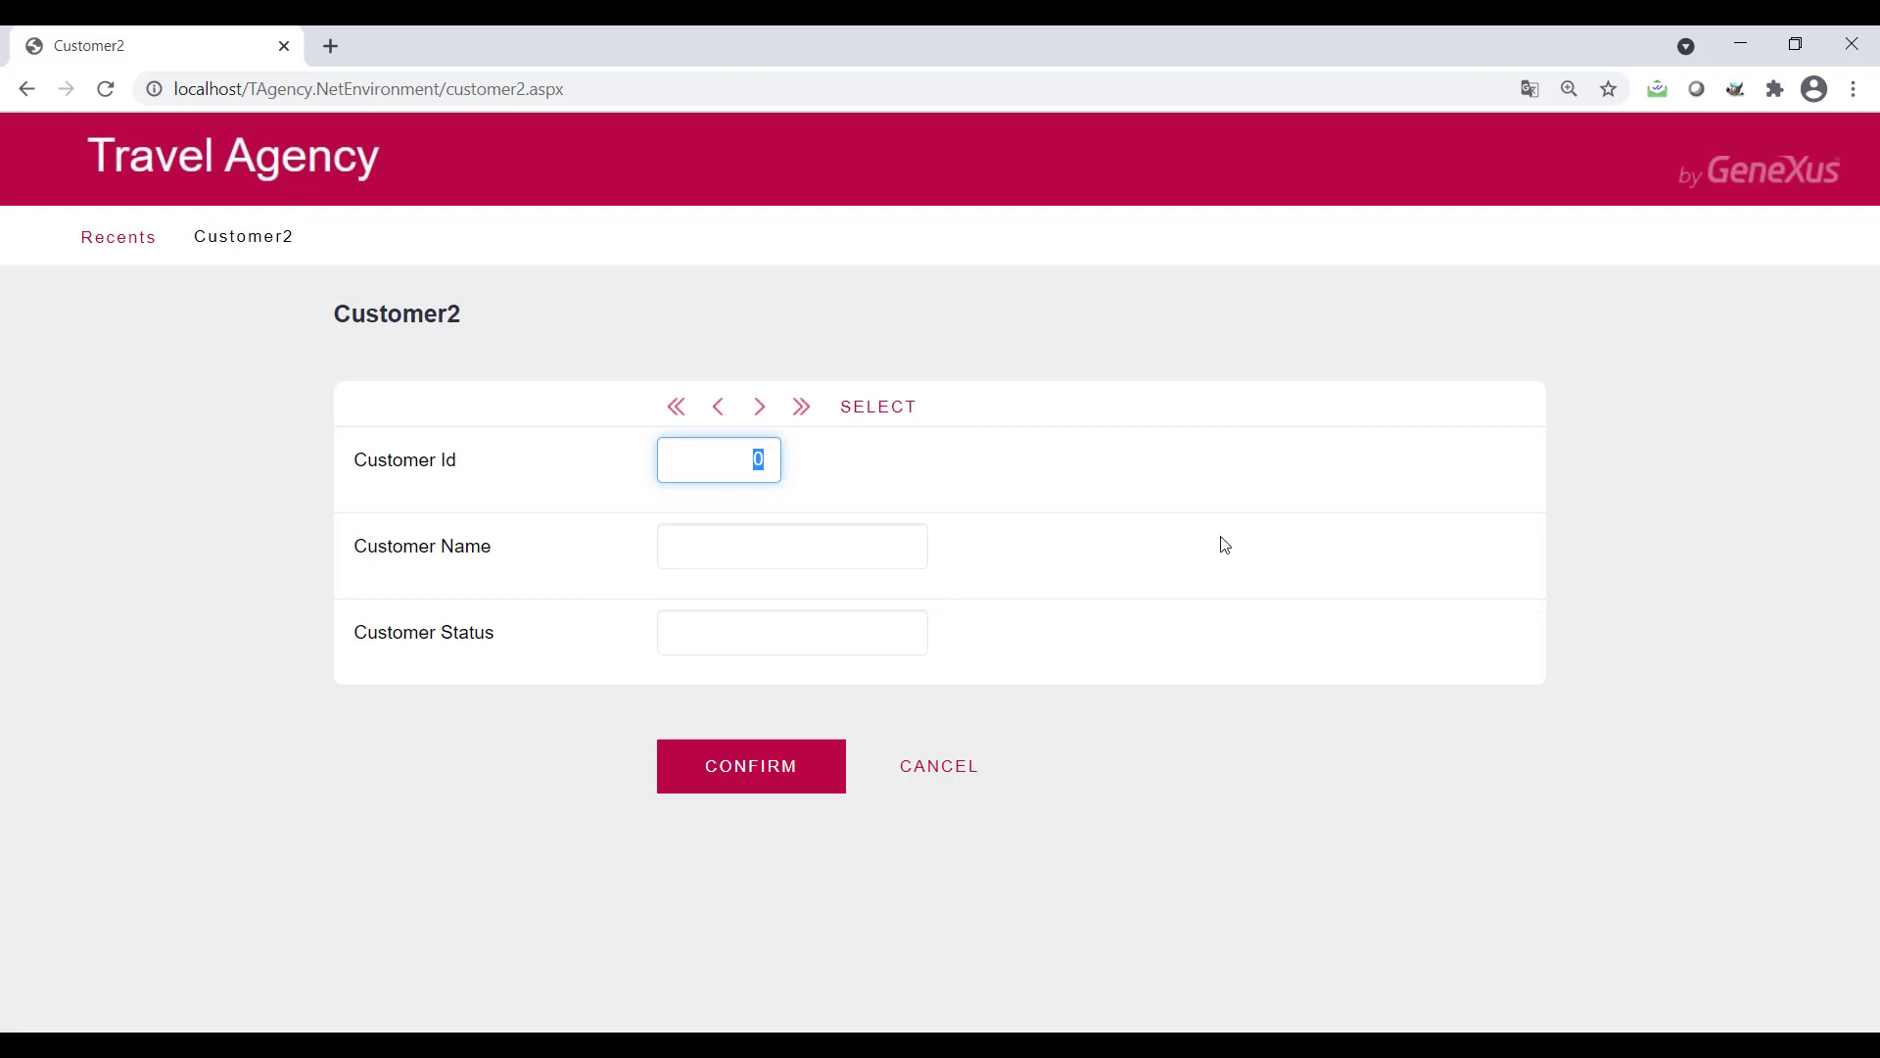
left_click(887, 406)
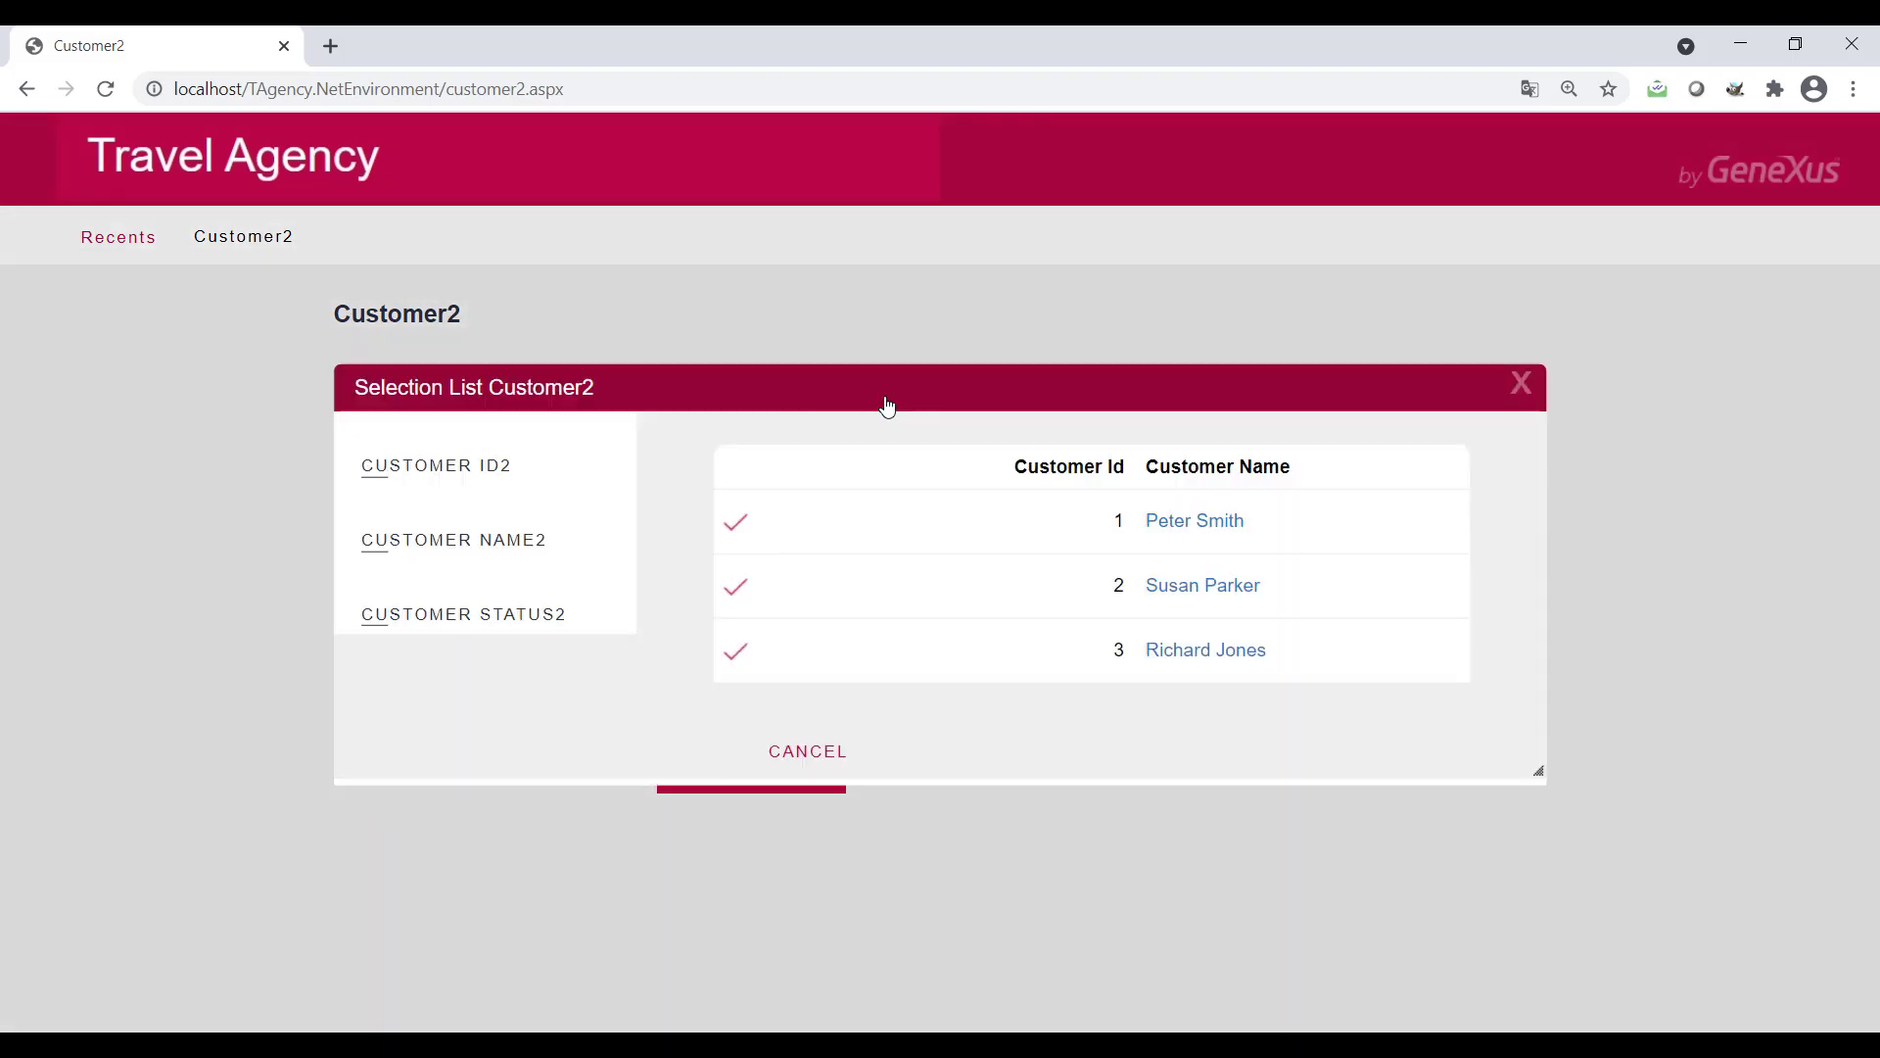
left_click(1523, 386)
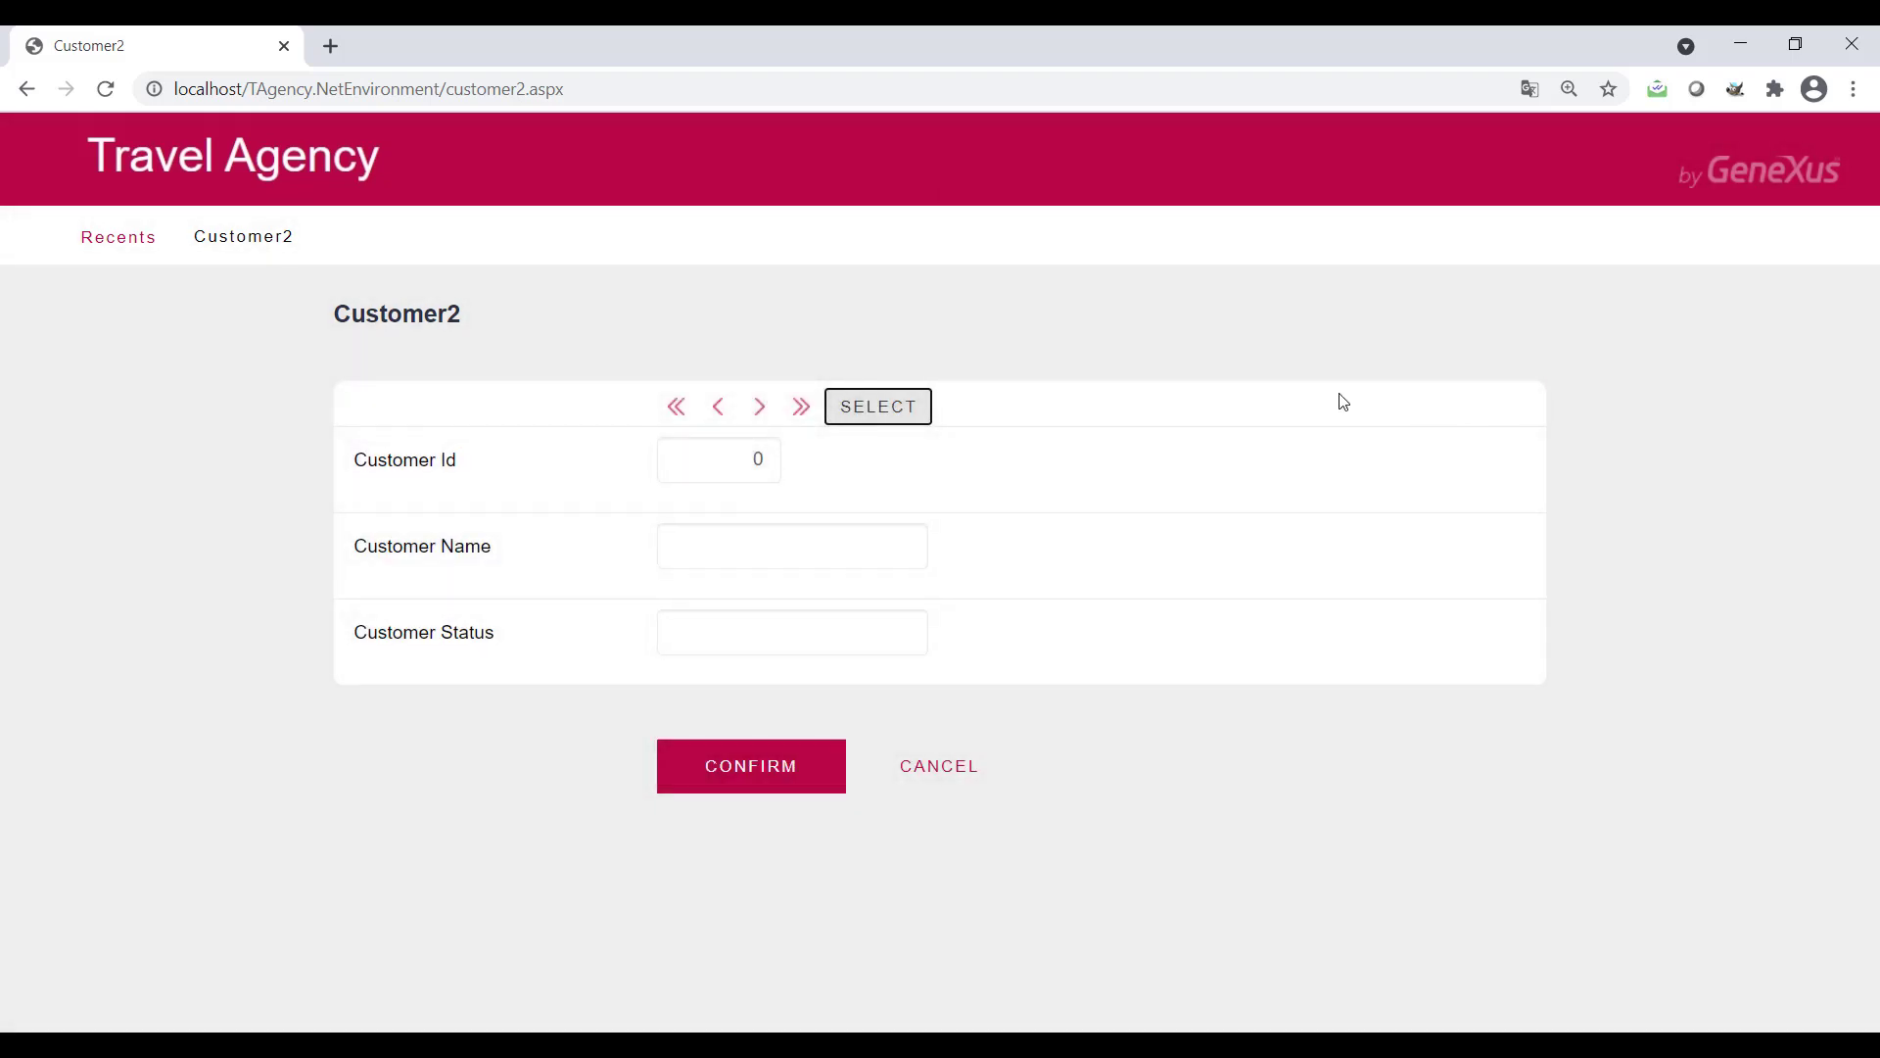
Add a customer in the Customer2 form by entering the full name and the status Active, and confirm the record
left_click(858, 550)
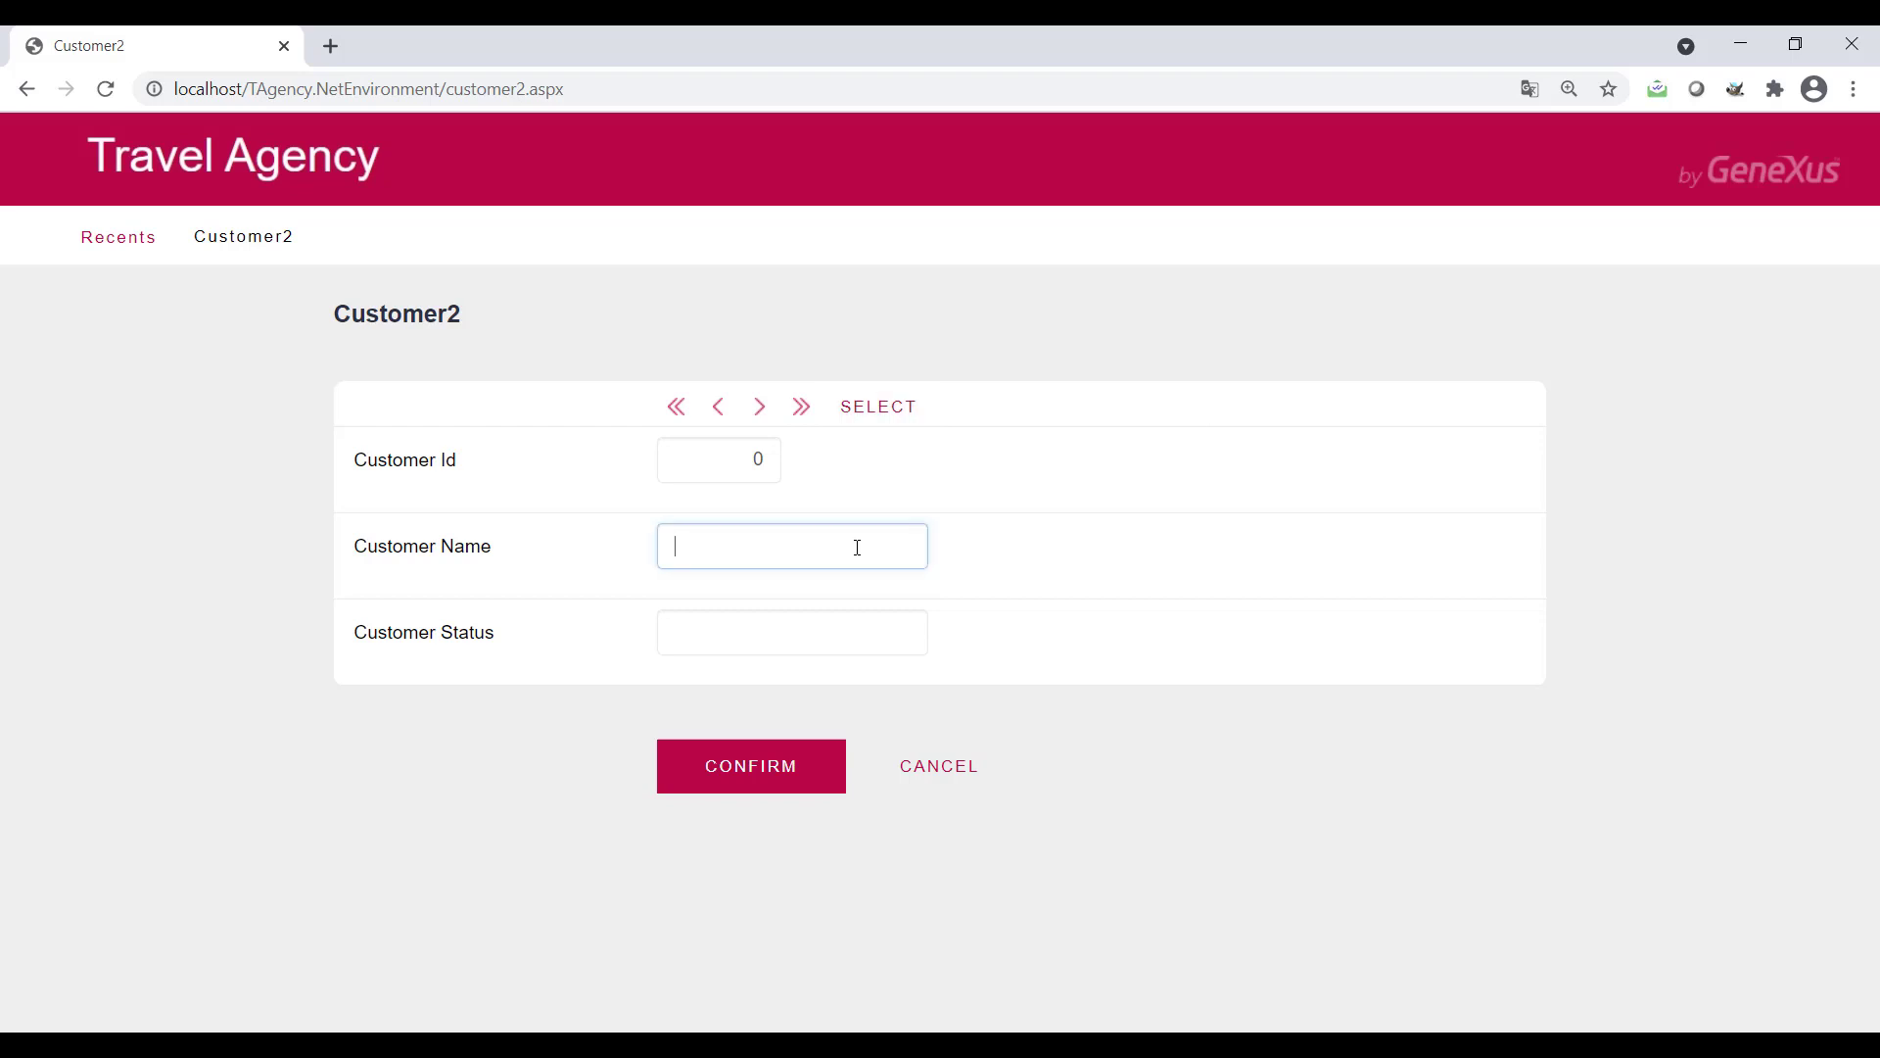
type("Ann Willis")
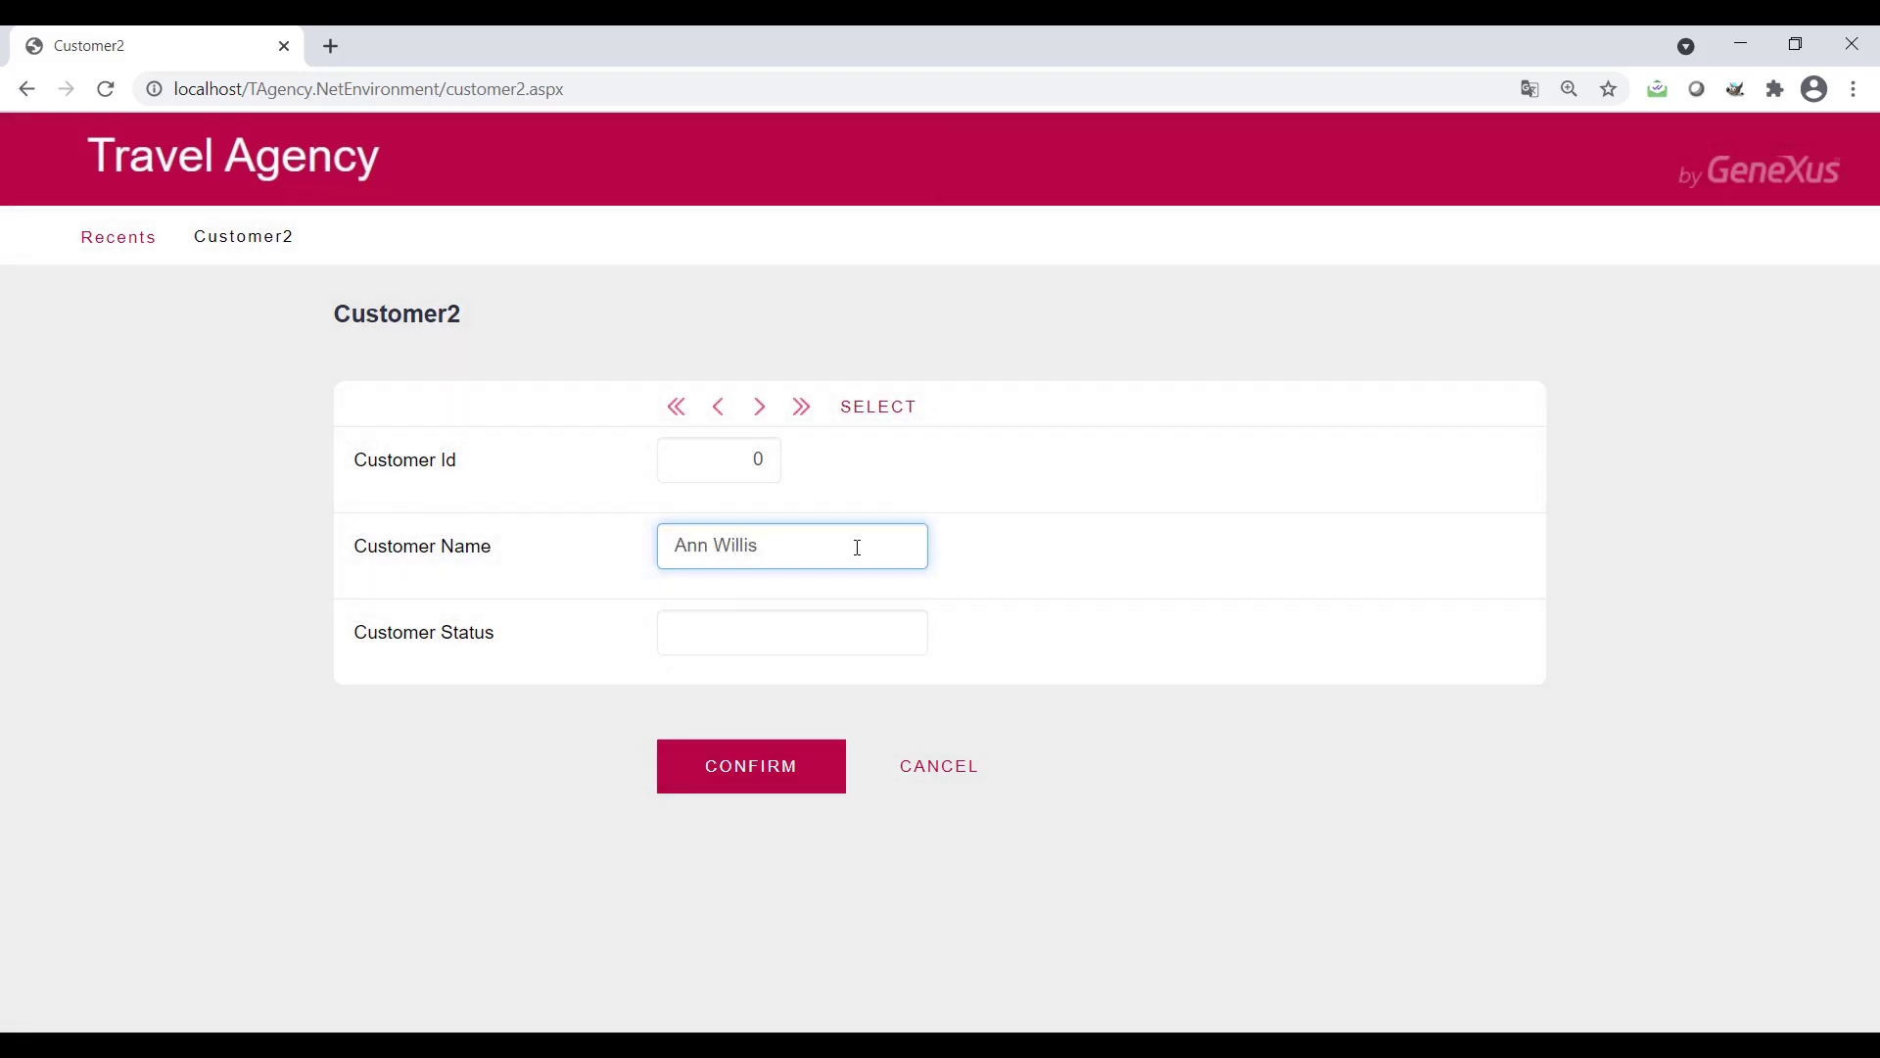
key("Tab")
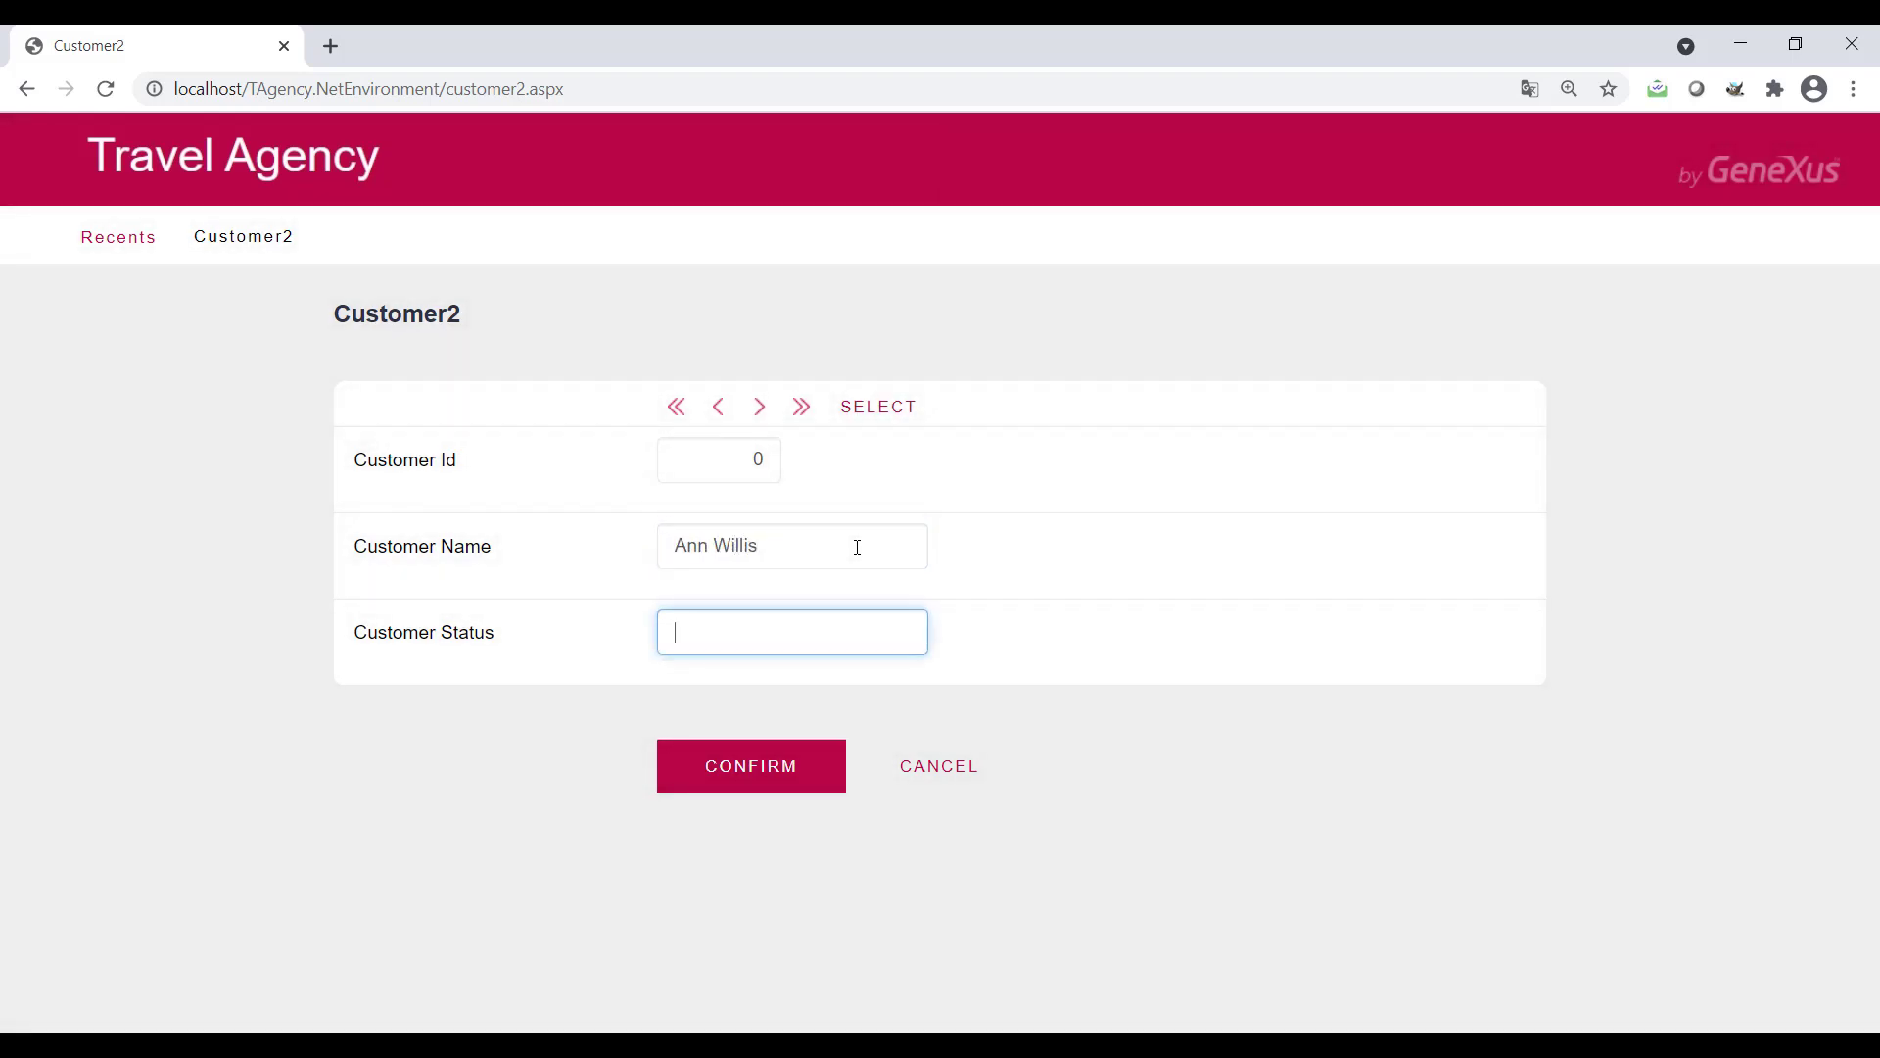
type("Active")
left_click(780, 766)
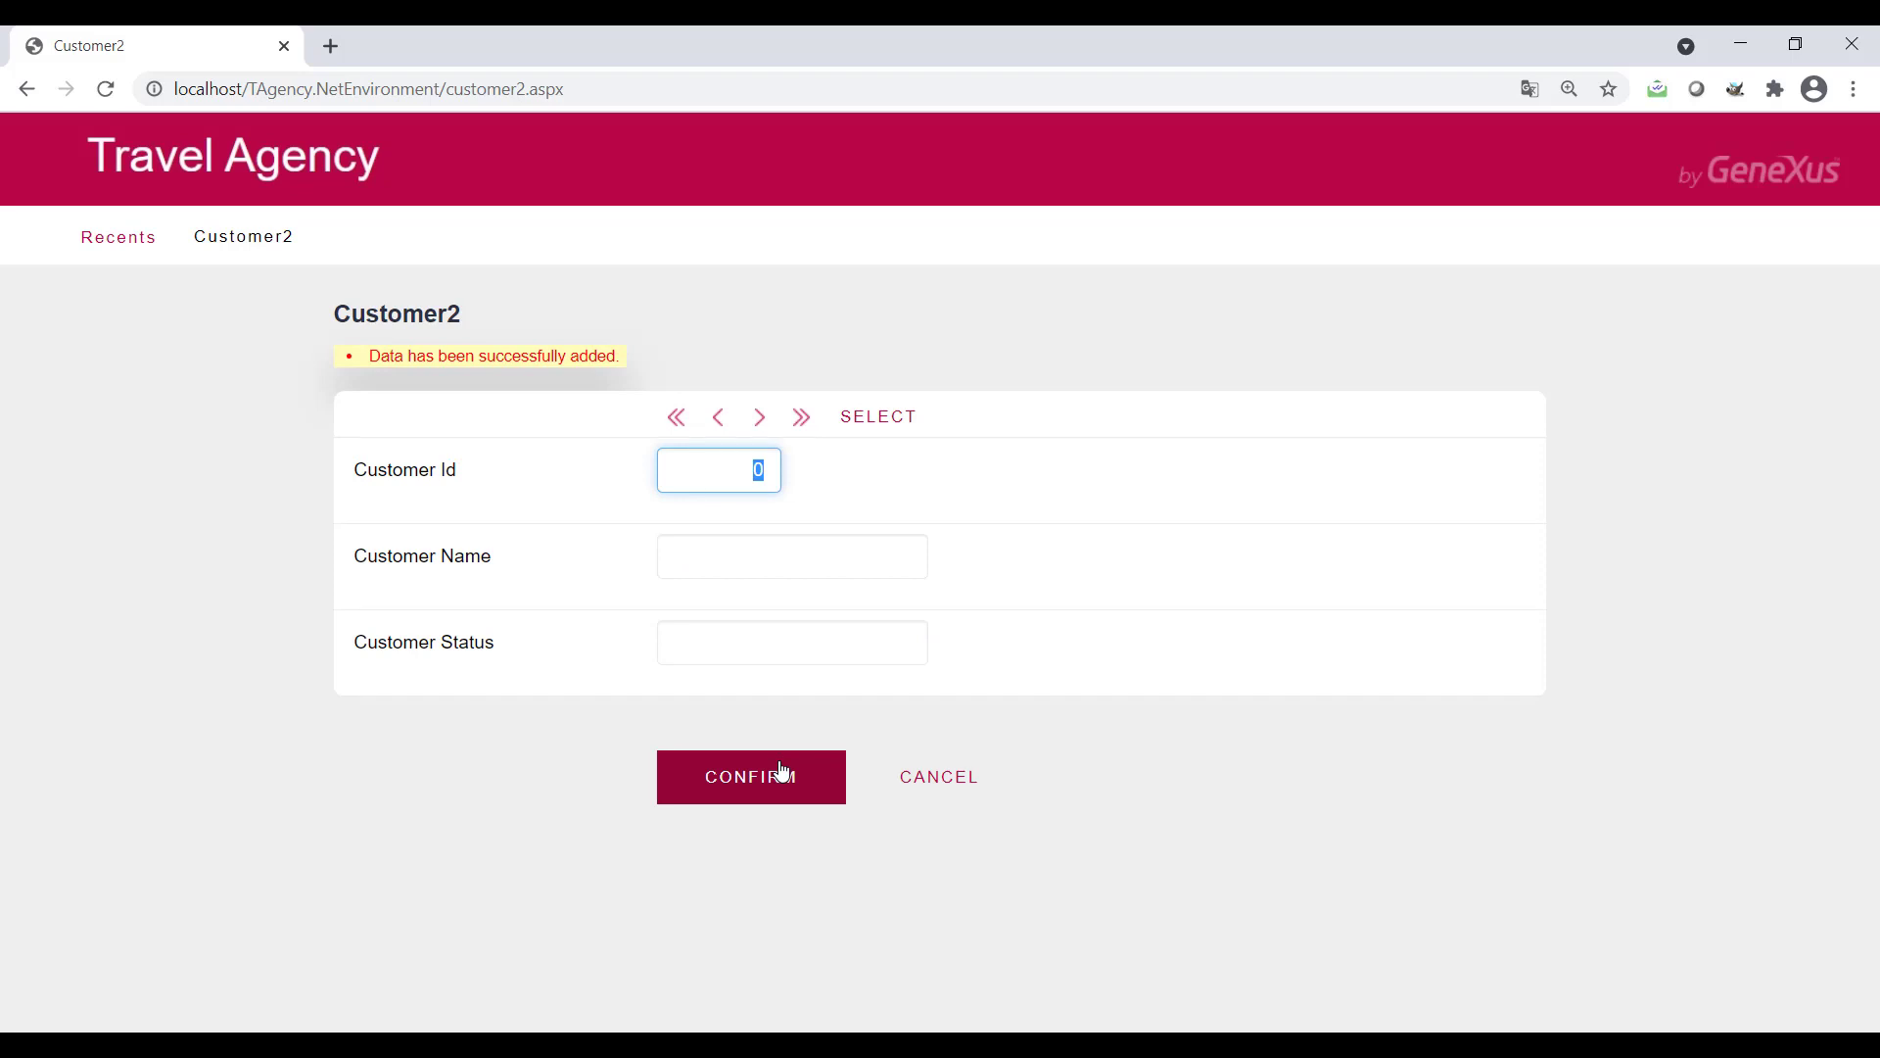
Select the customer with Id 2, set the status to Not active and confirm the change
left_click(876, 417)
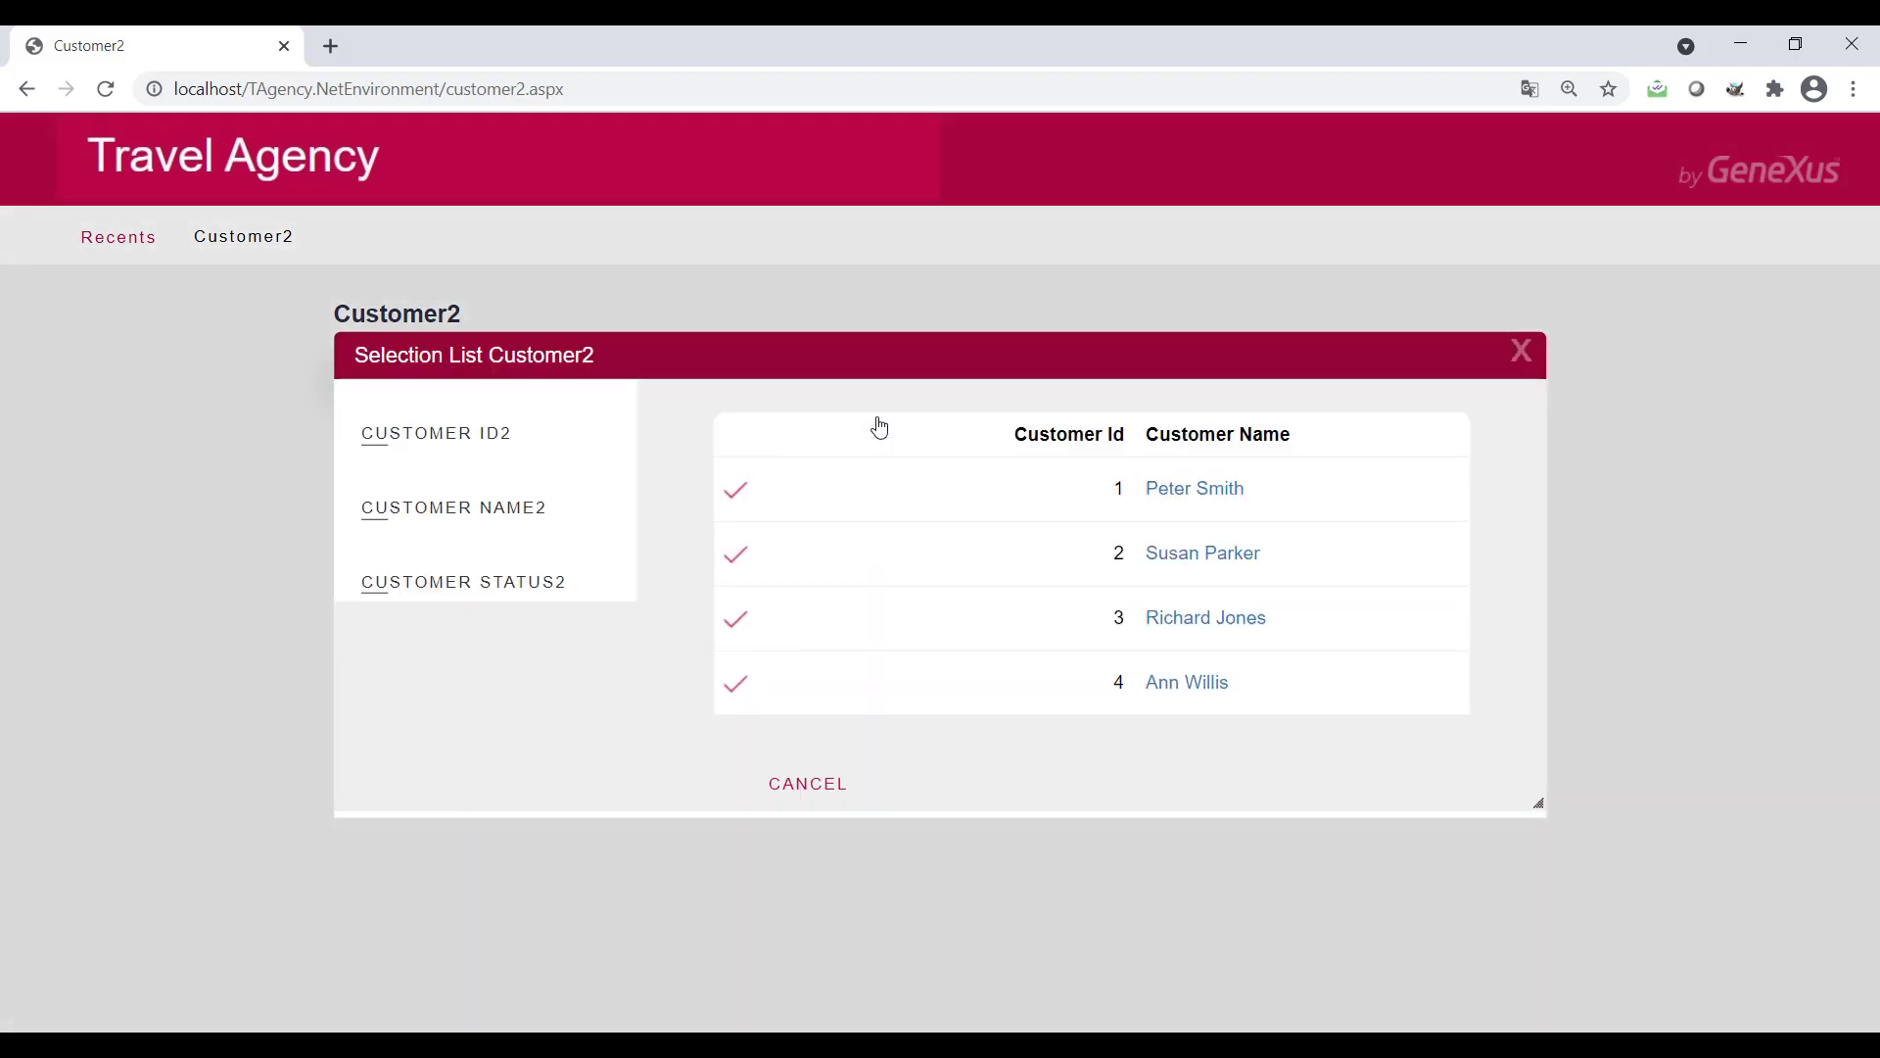
left_click(1228, 556)
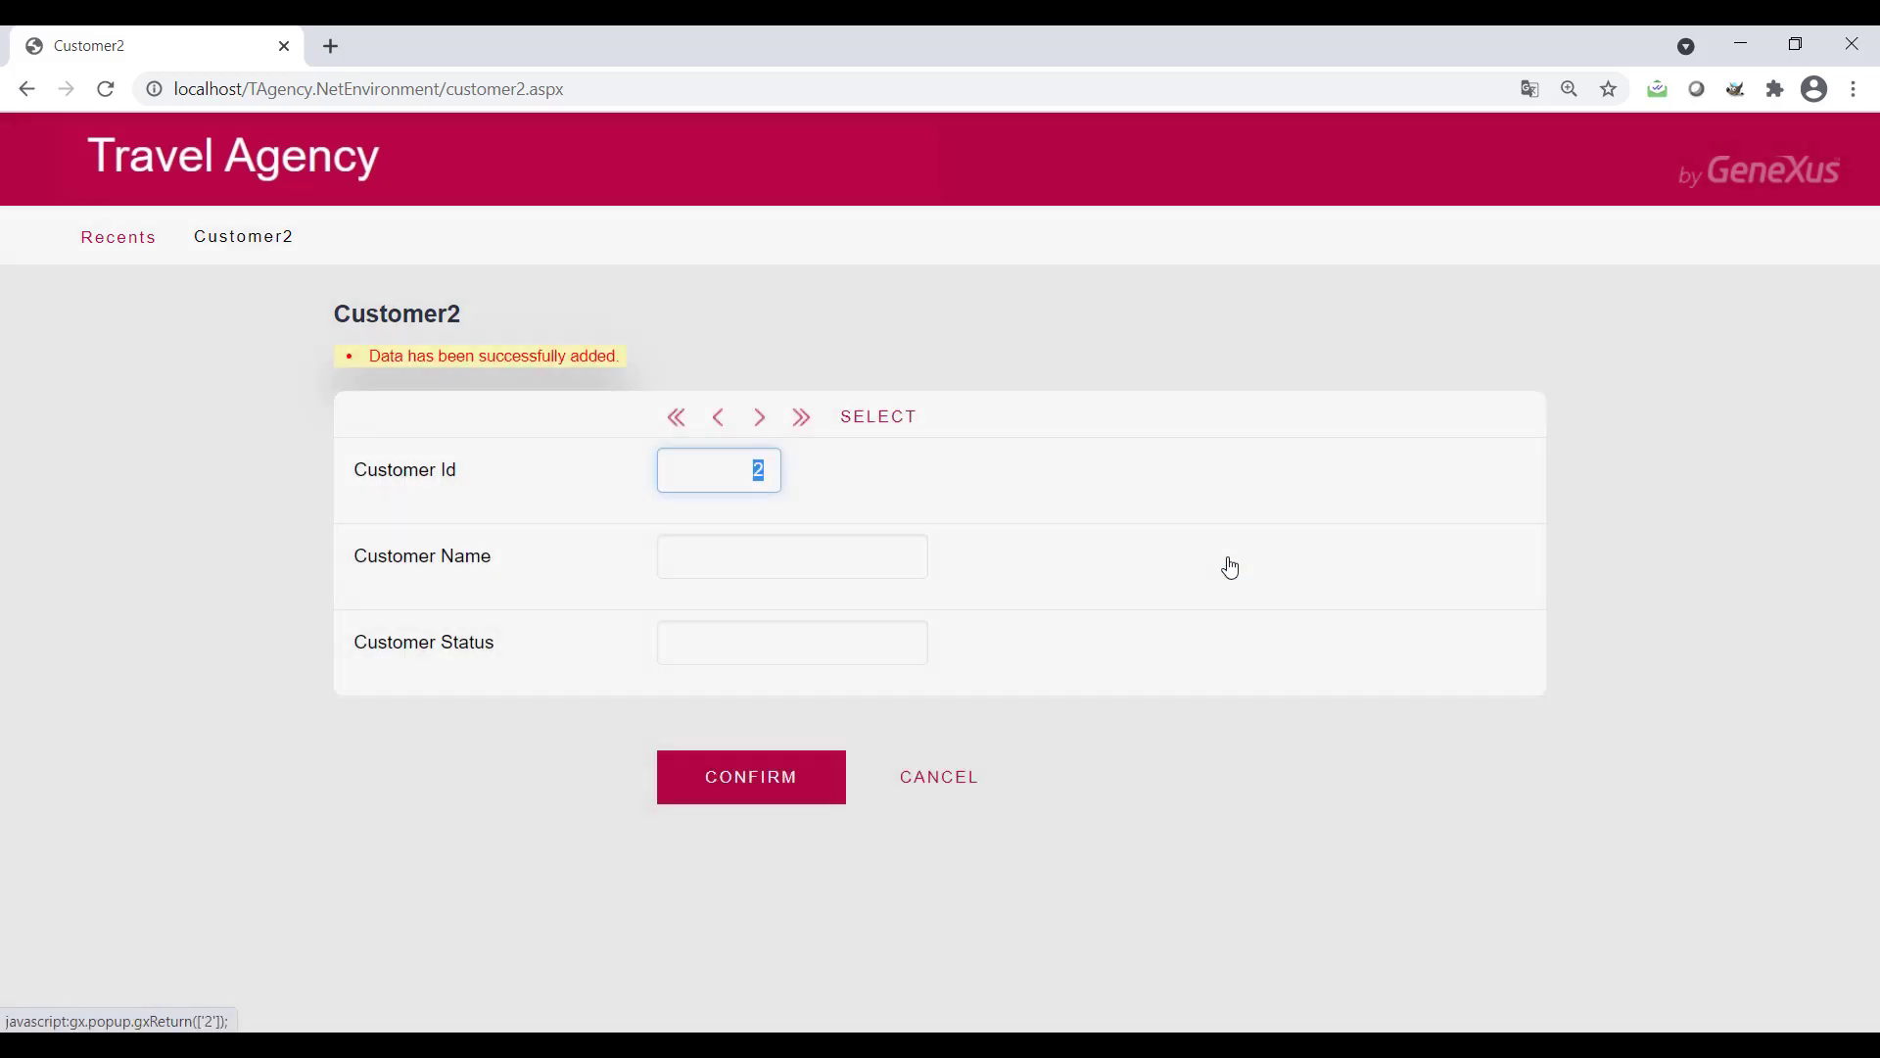
left_click(787, 646)
type("Not active")
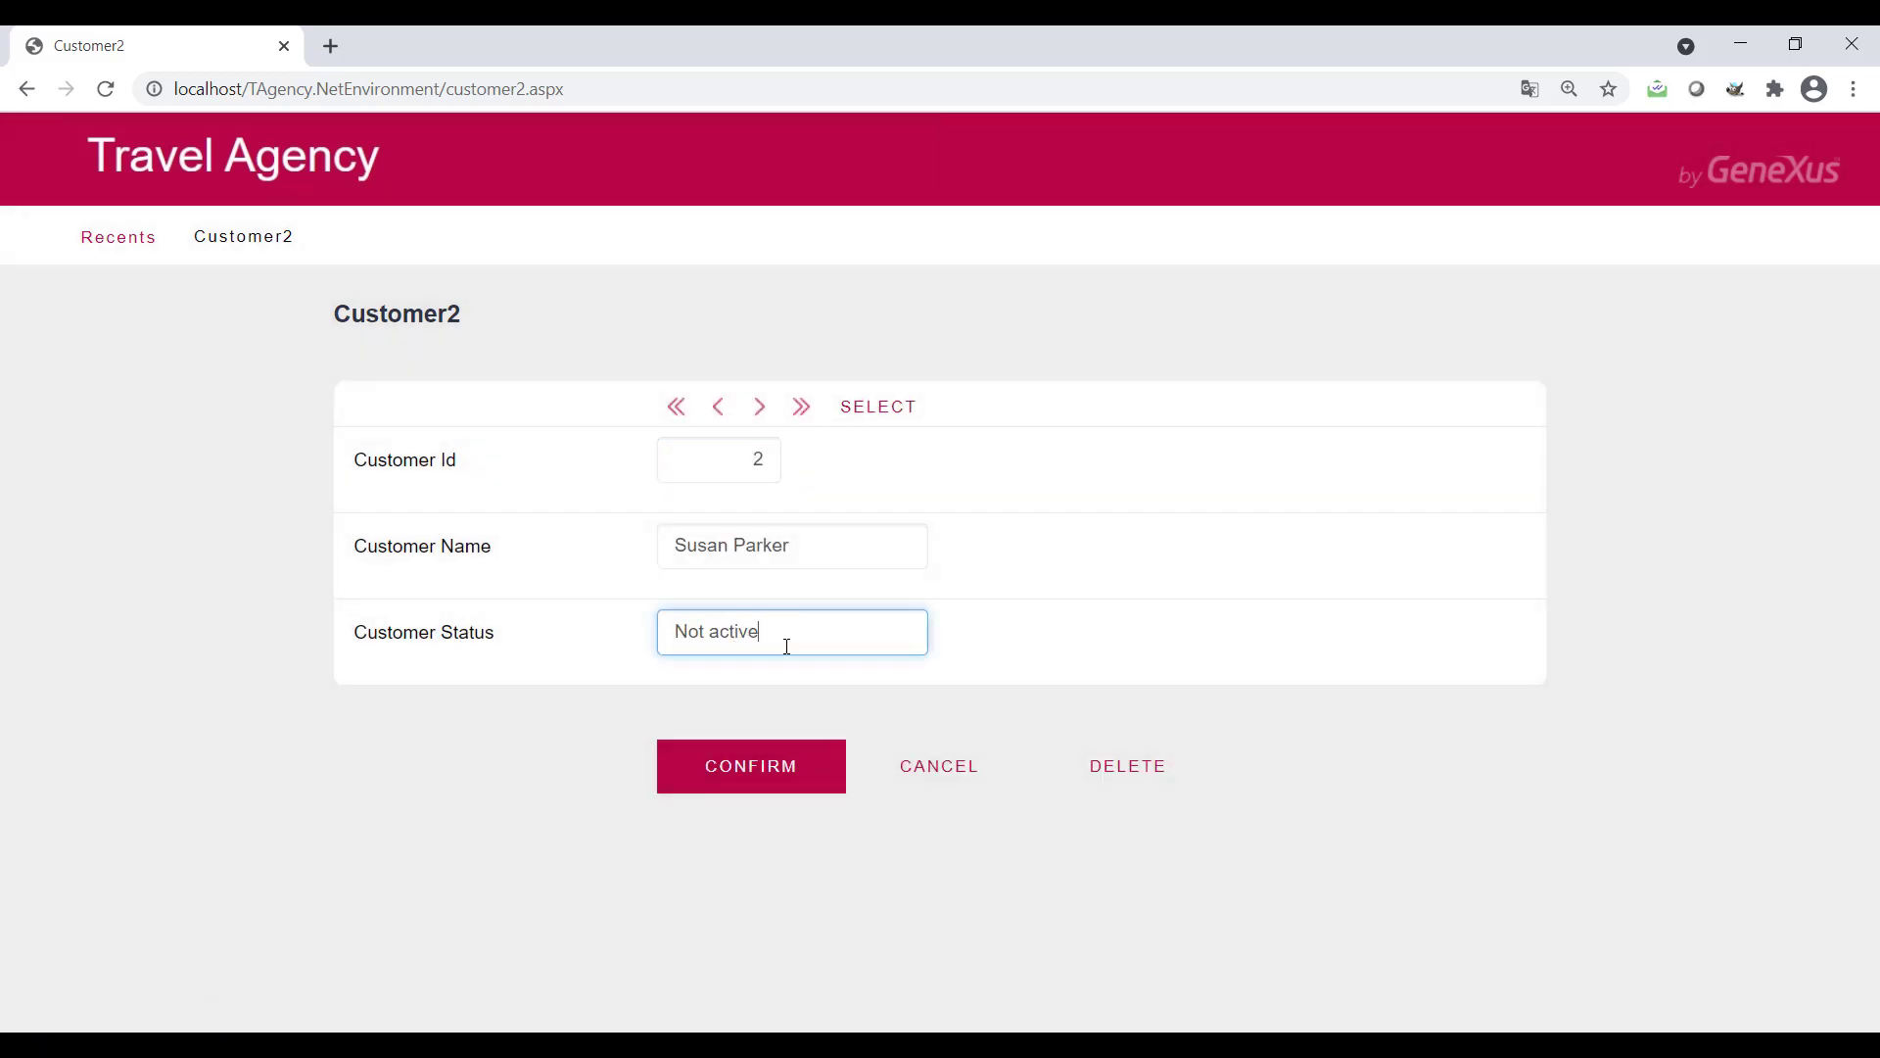
left_click(785, 768)
Select the customer with Id 4 from the selection list and delete the record
left_click(879, 418)
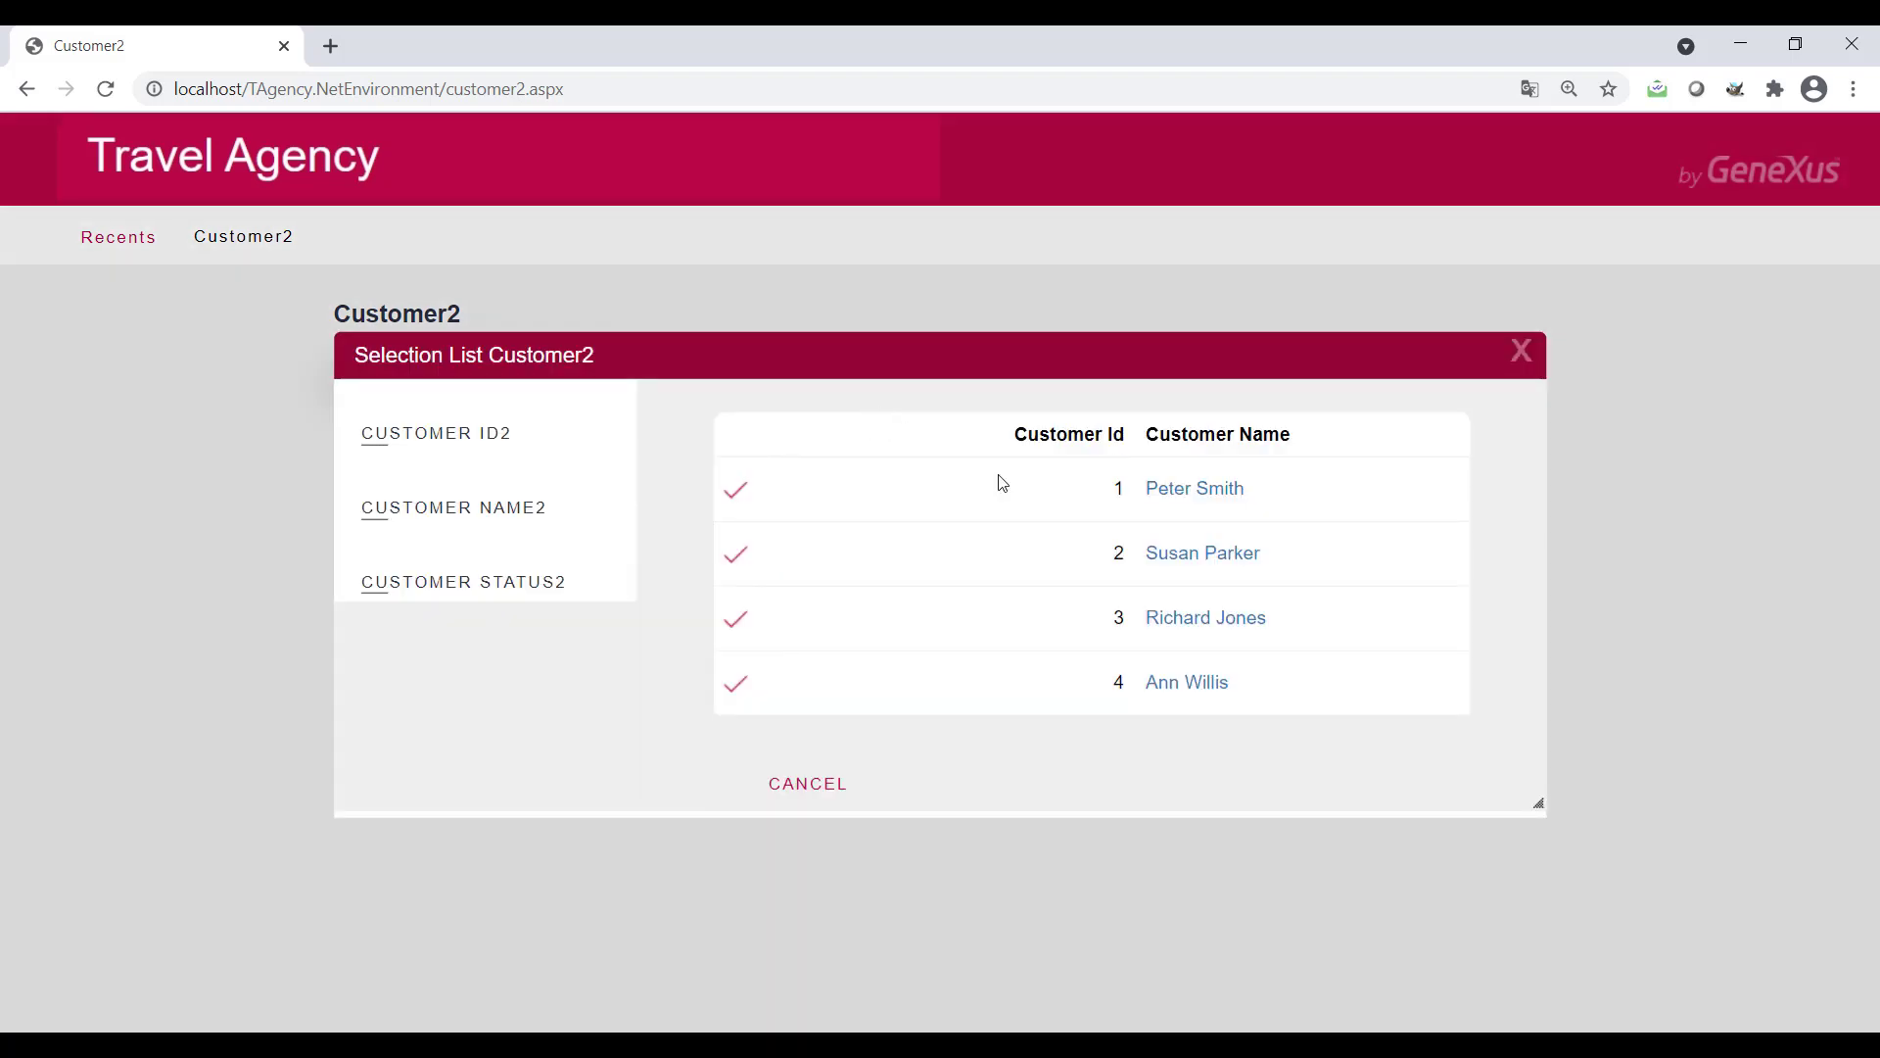
left_click(1187, 686)
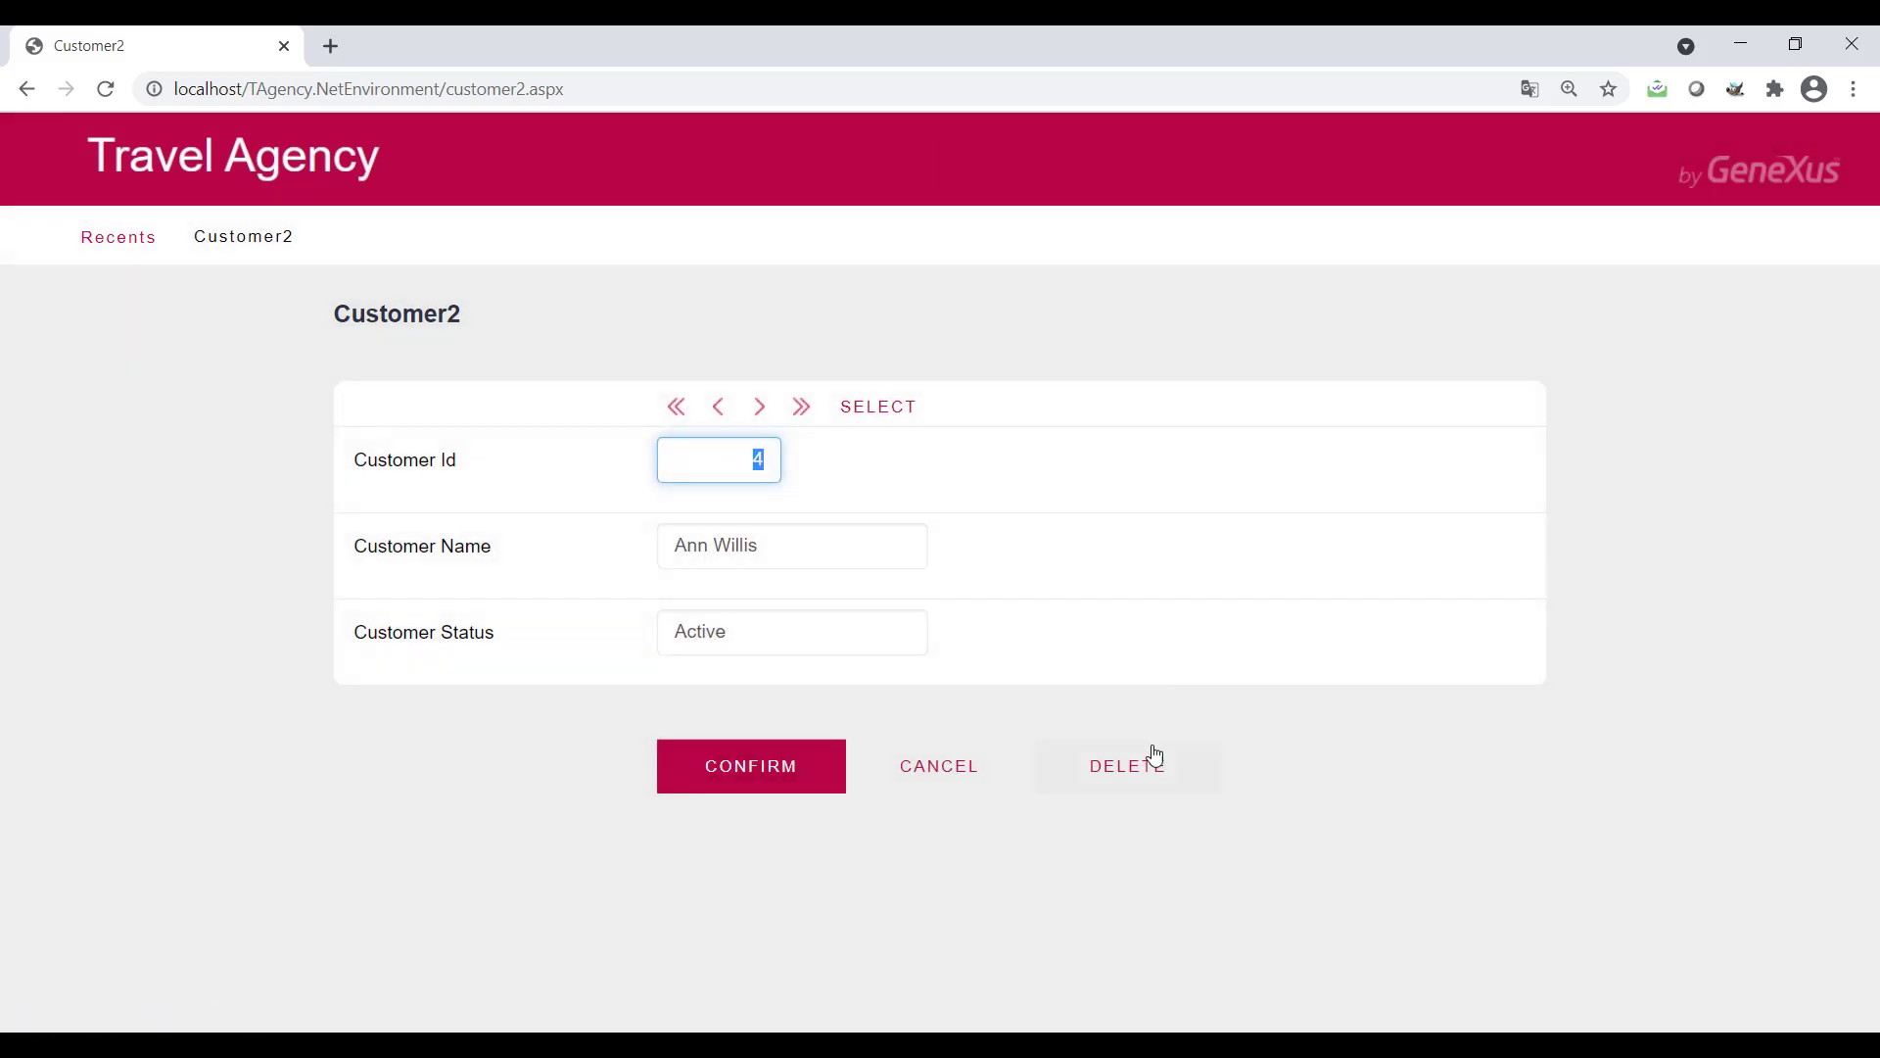
left_click(1137, 776)
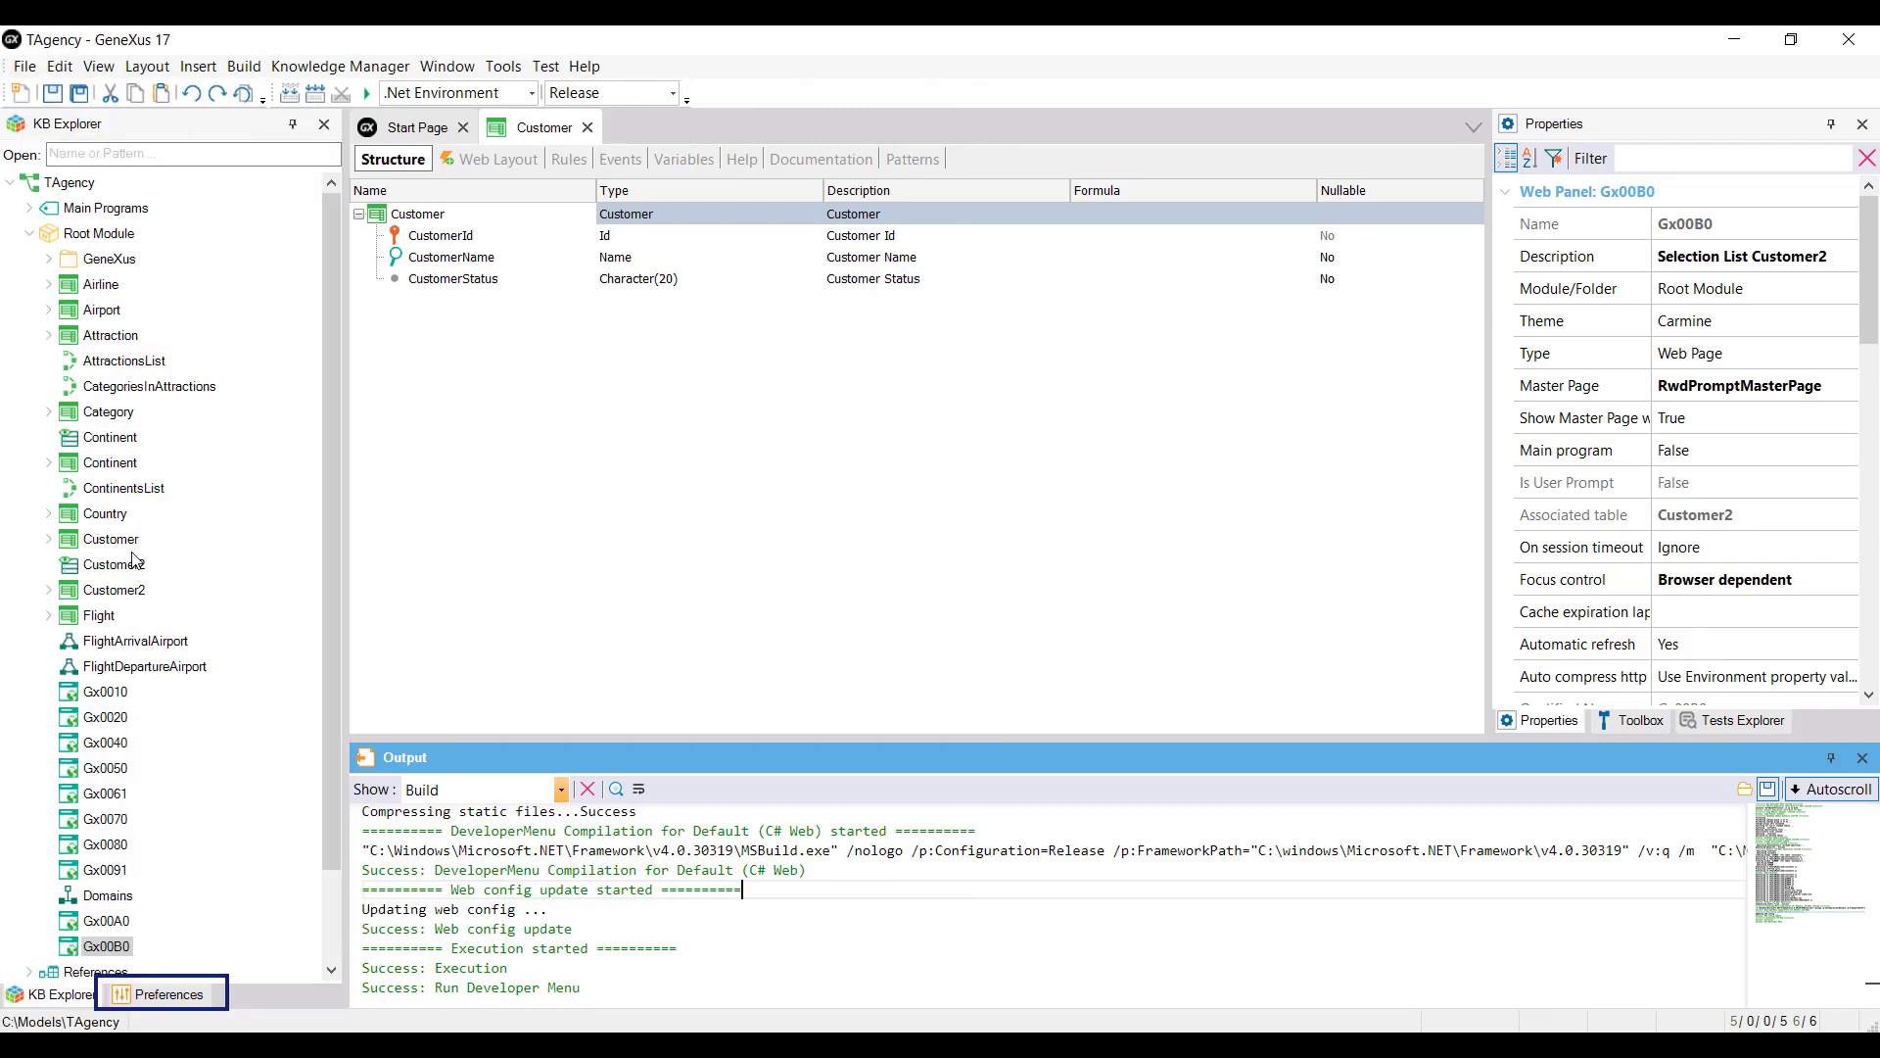
Examine the connection properties of the Default and DataStore1 data stores in the .Net Environment back end
left_click(173, 995)
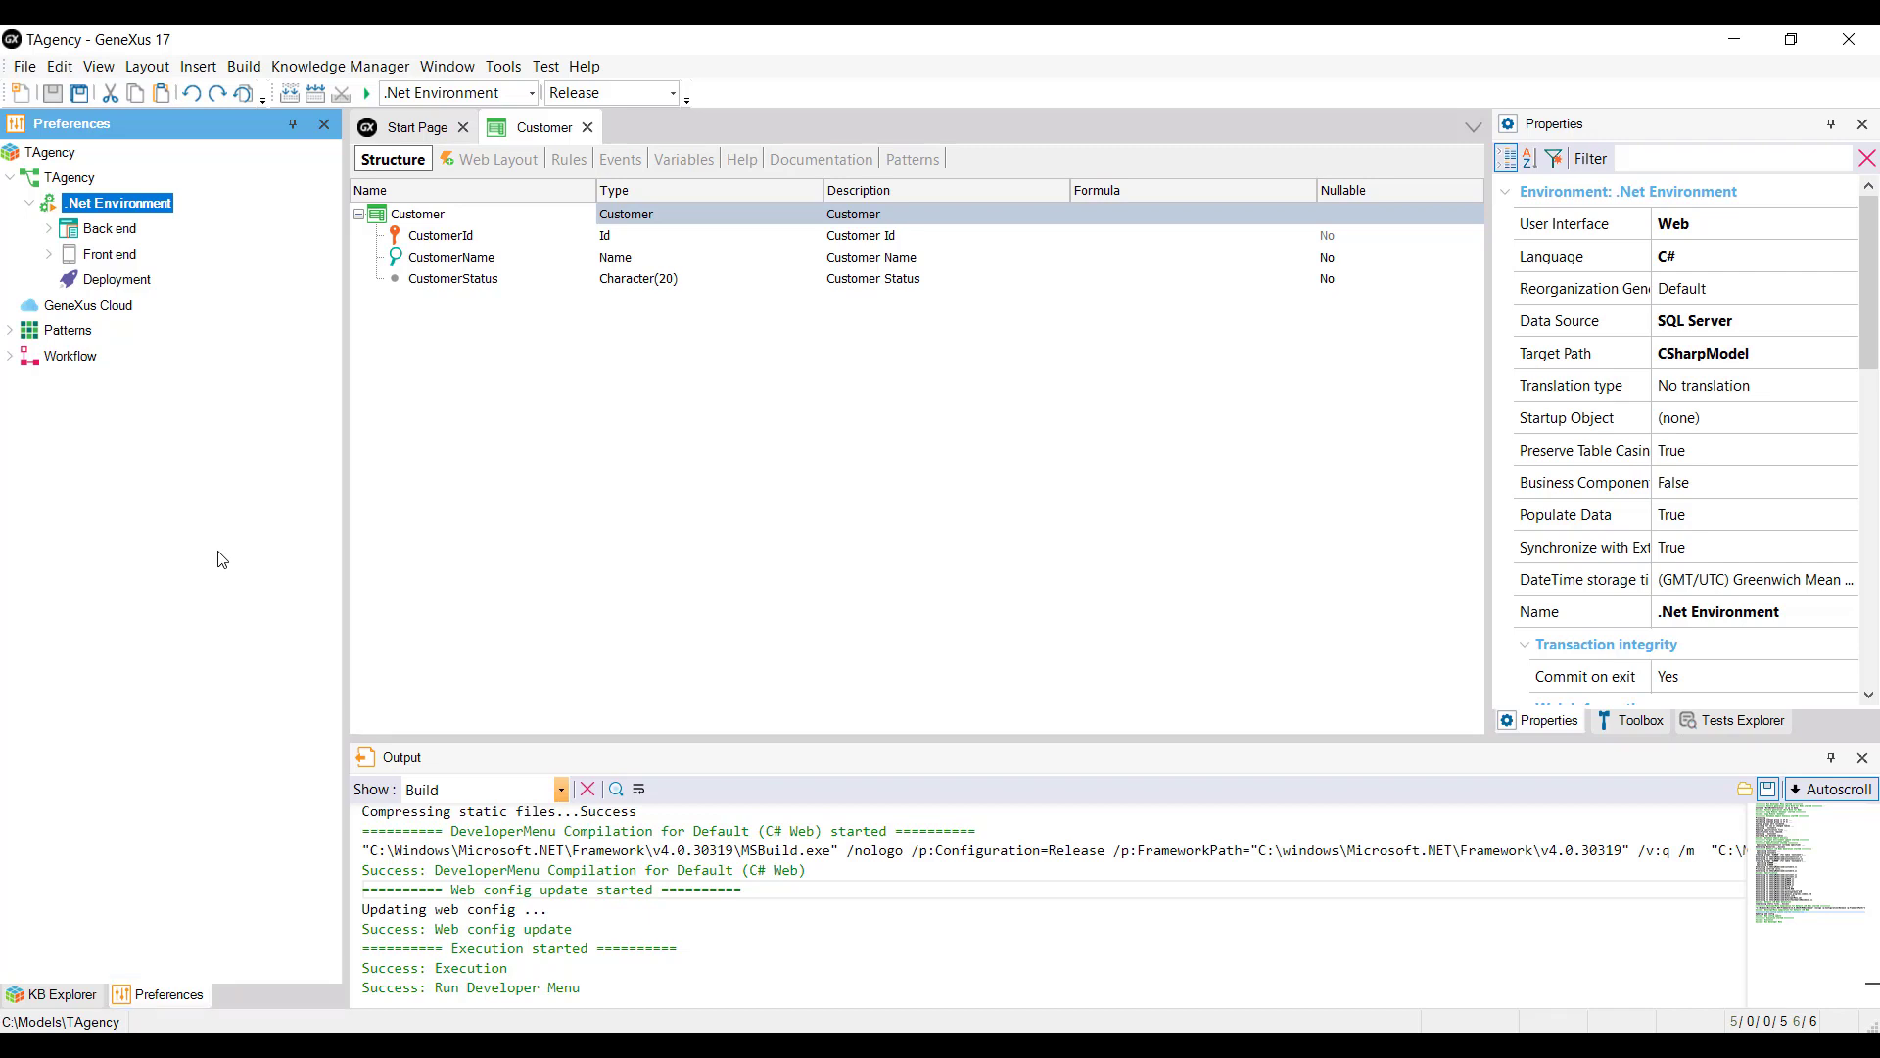
double_click(122, 229)
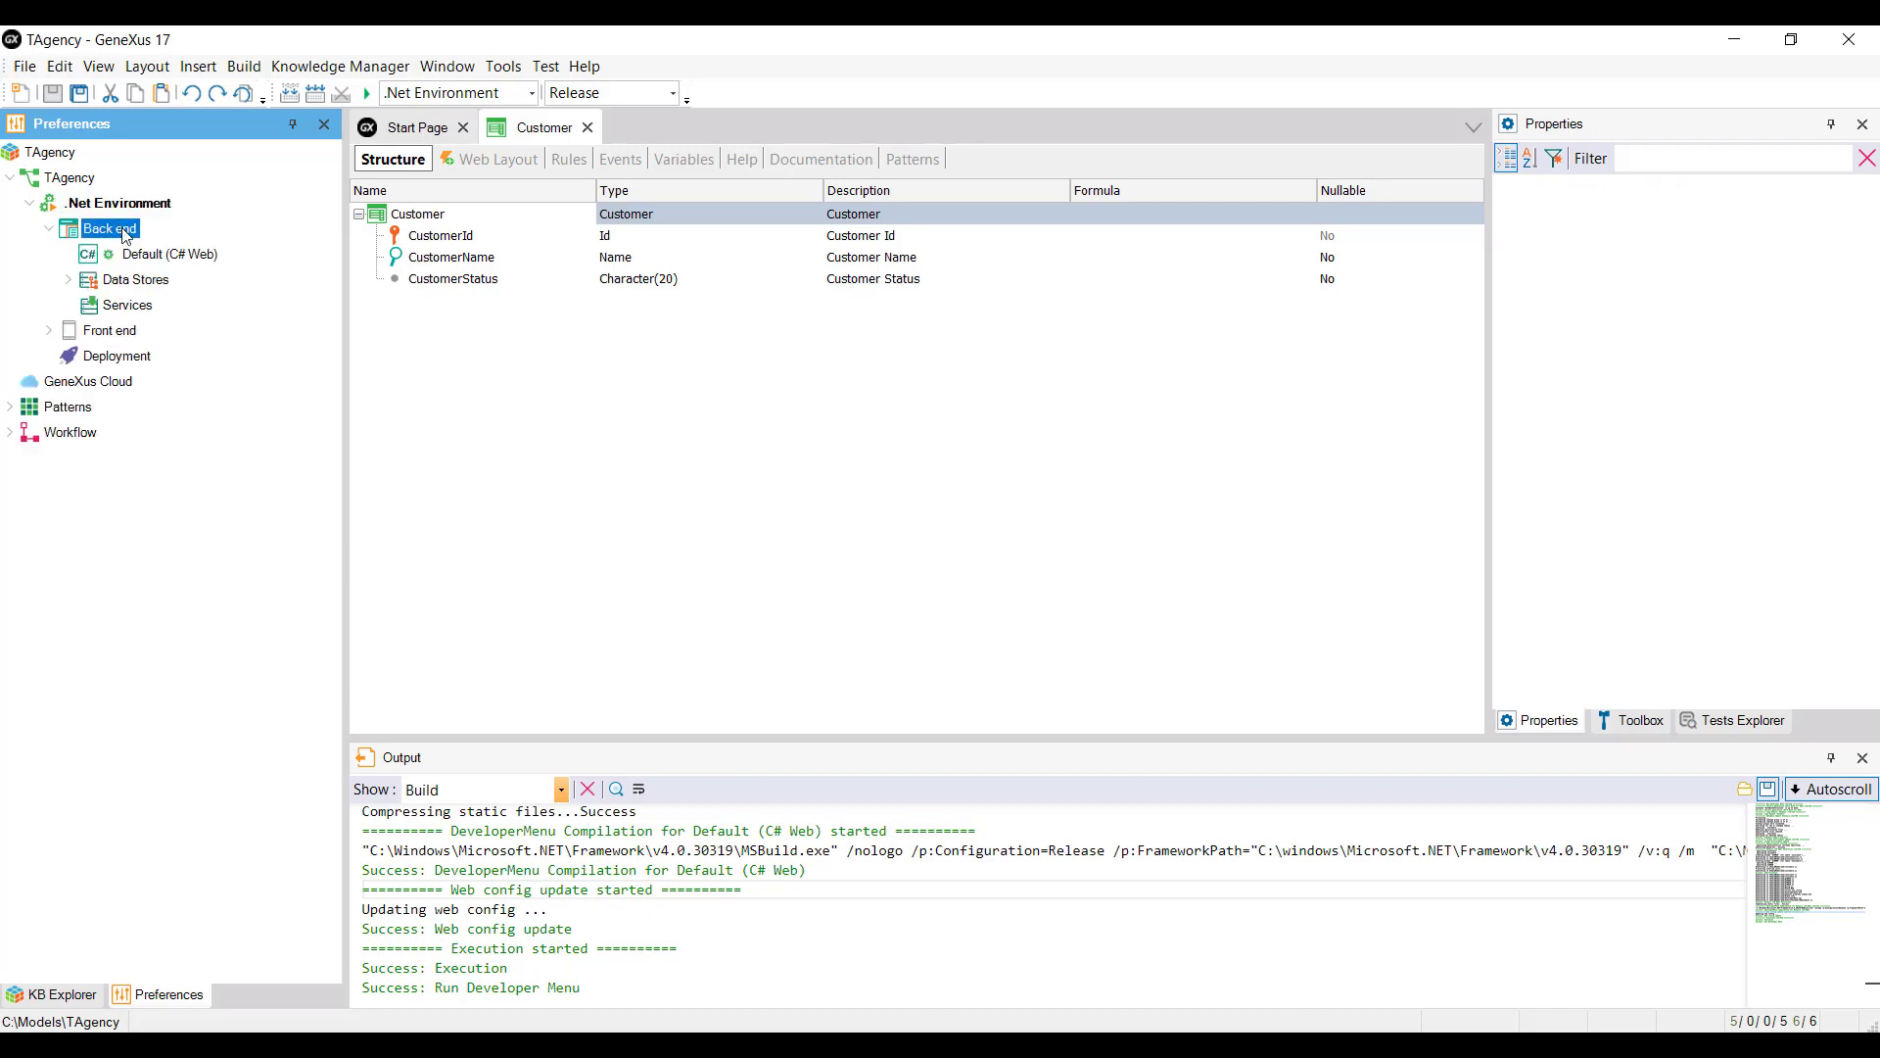
double_click(130, 280)
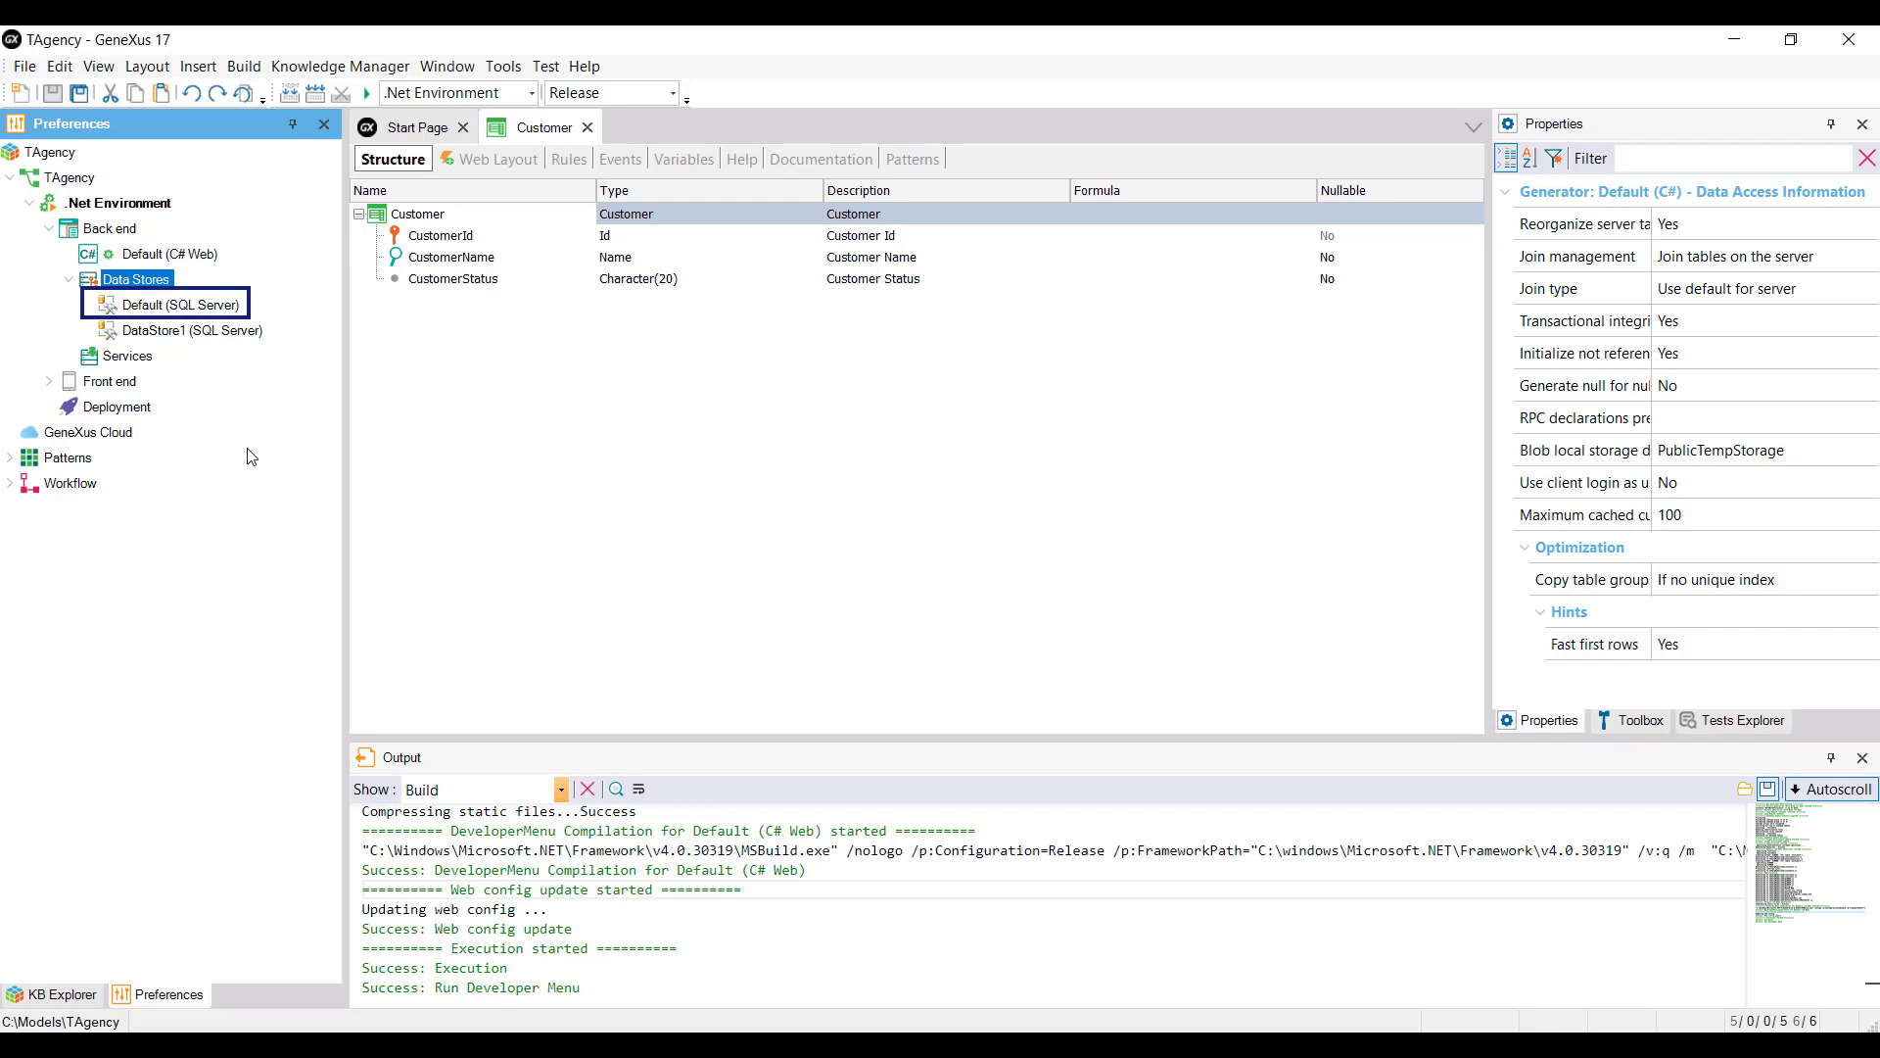
left_click(187, 310)
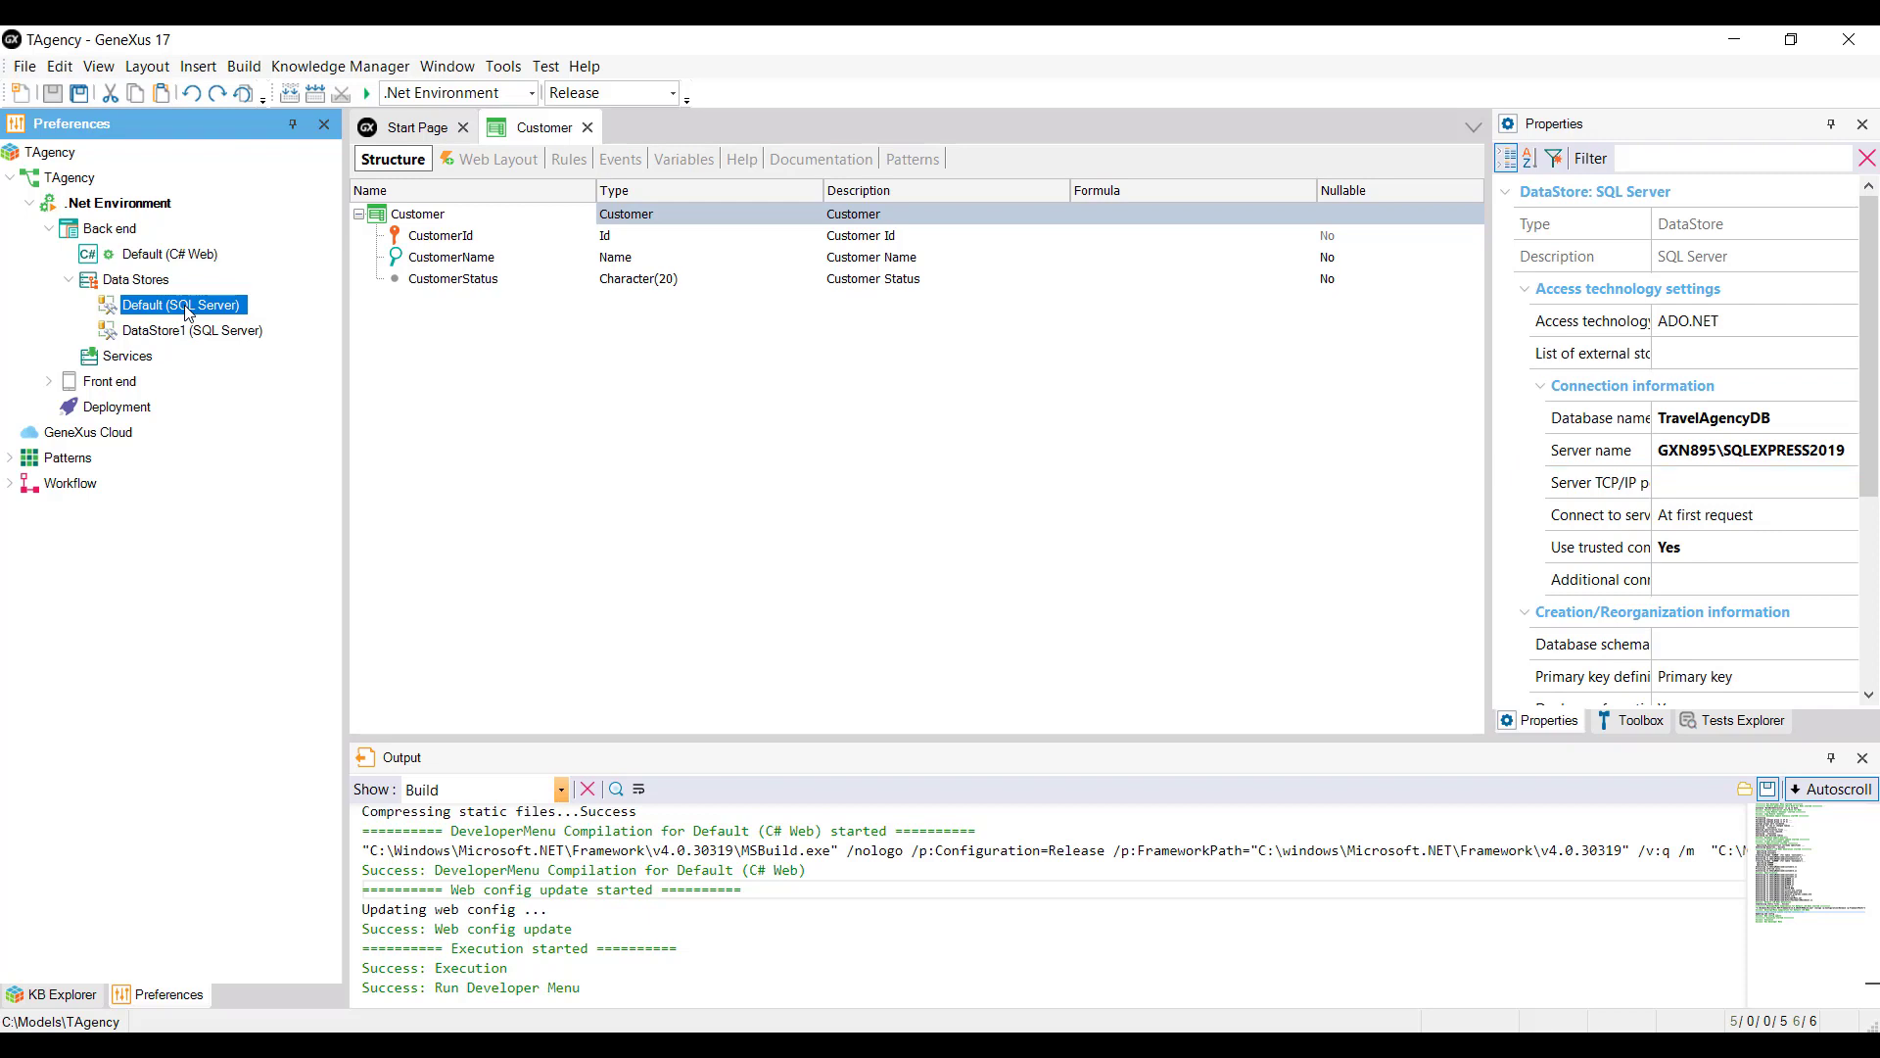
left_click(142, 333)
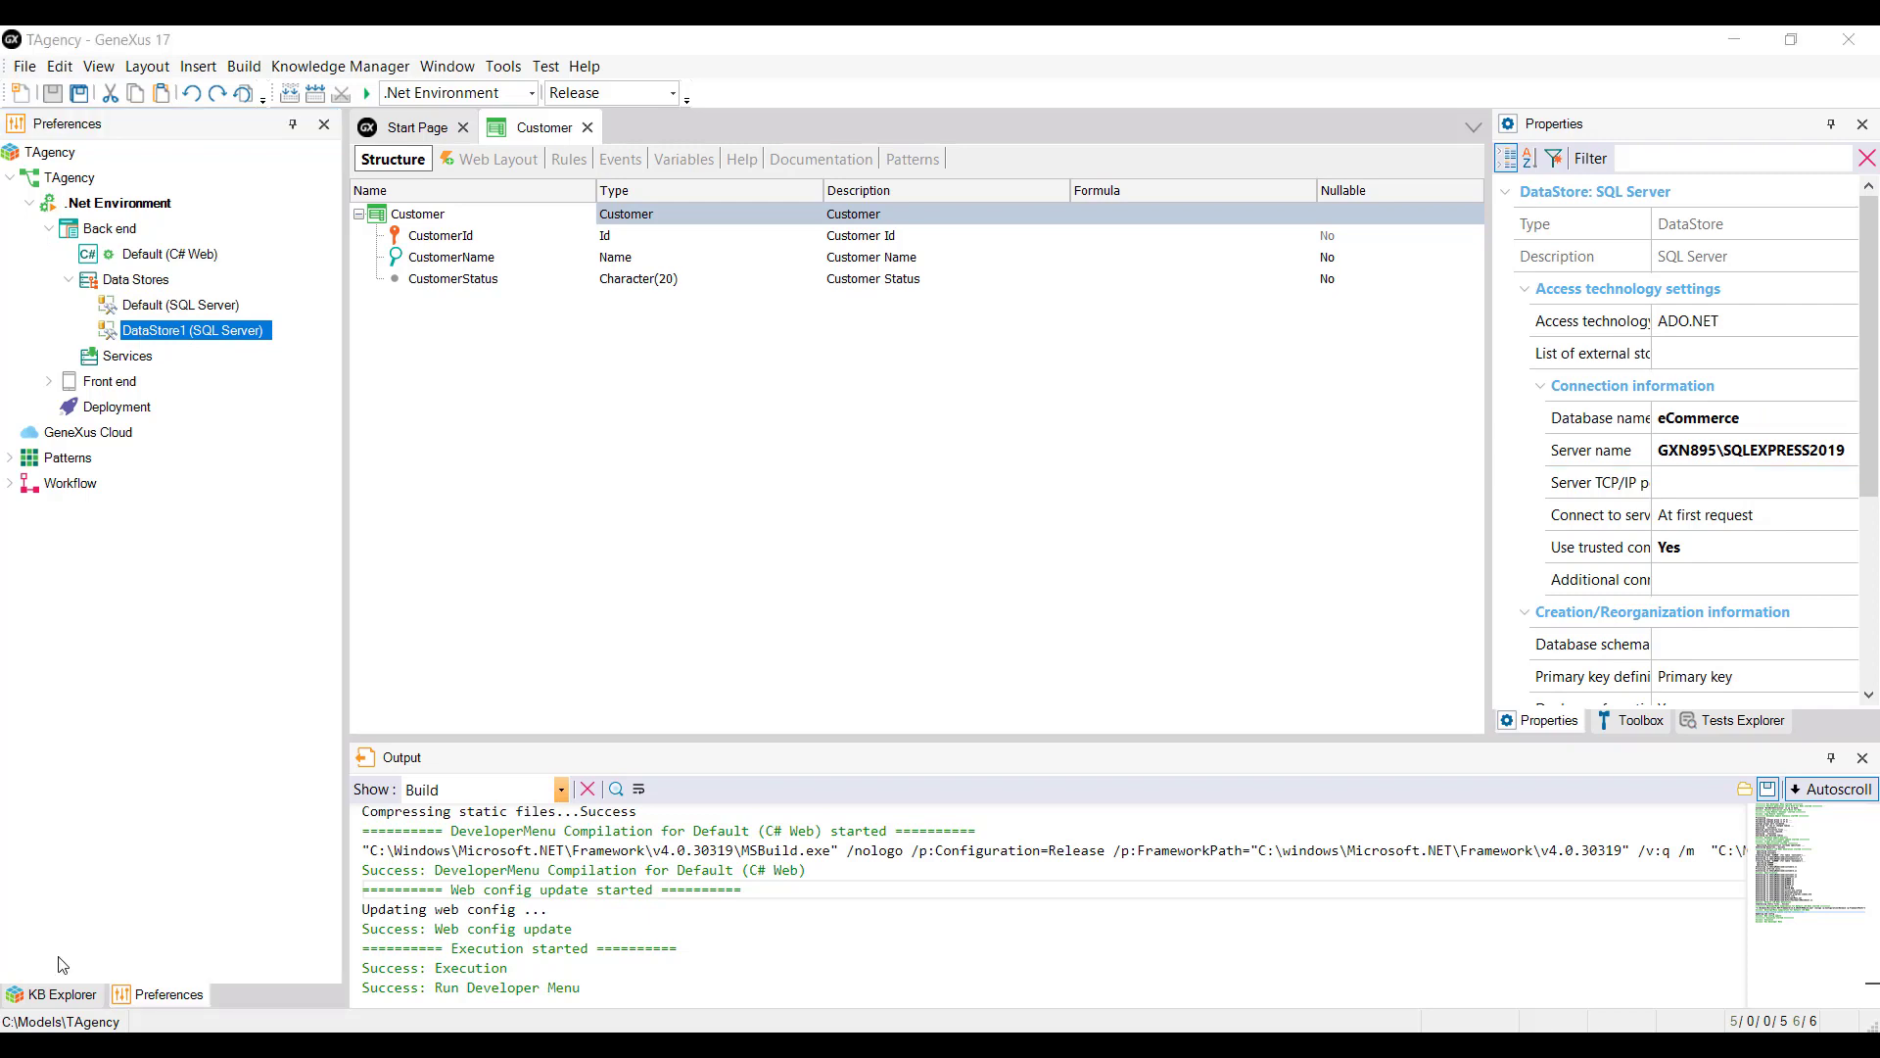
Examine the structure and data store assignment of the Continent and Customer2 data views
left_click(53, 996)
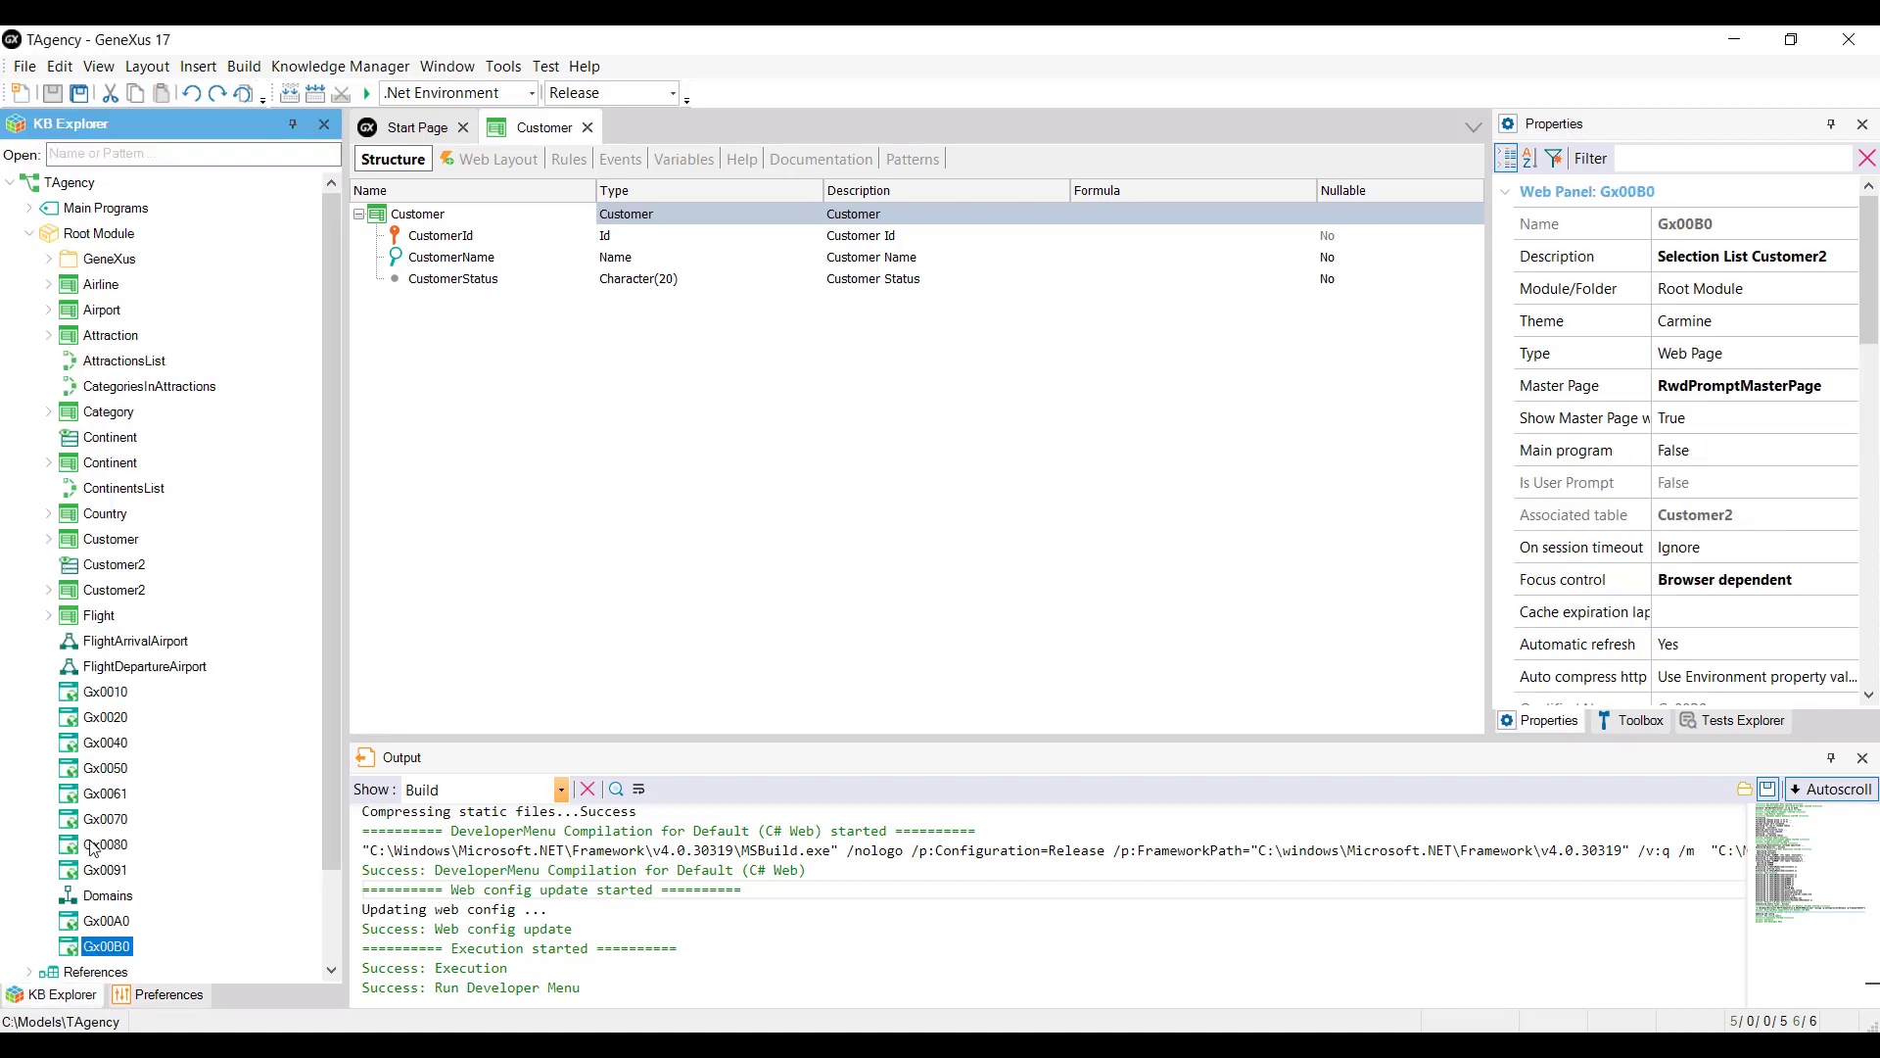
left_click(101, 436)
double_click(100, 431)
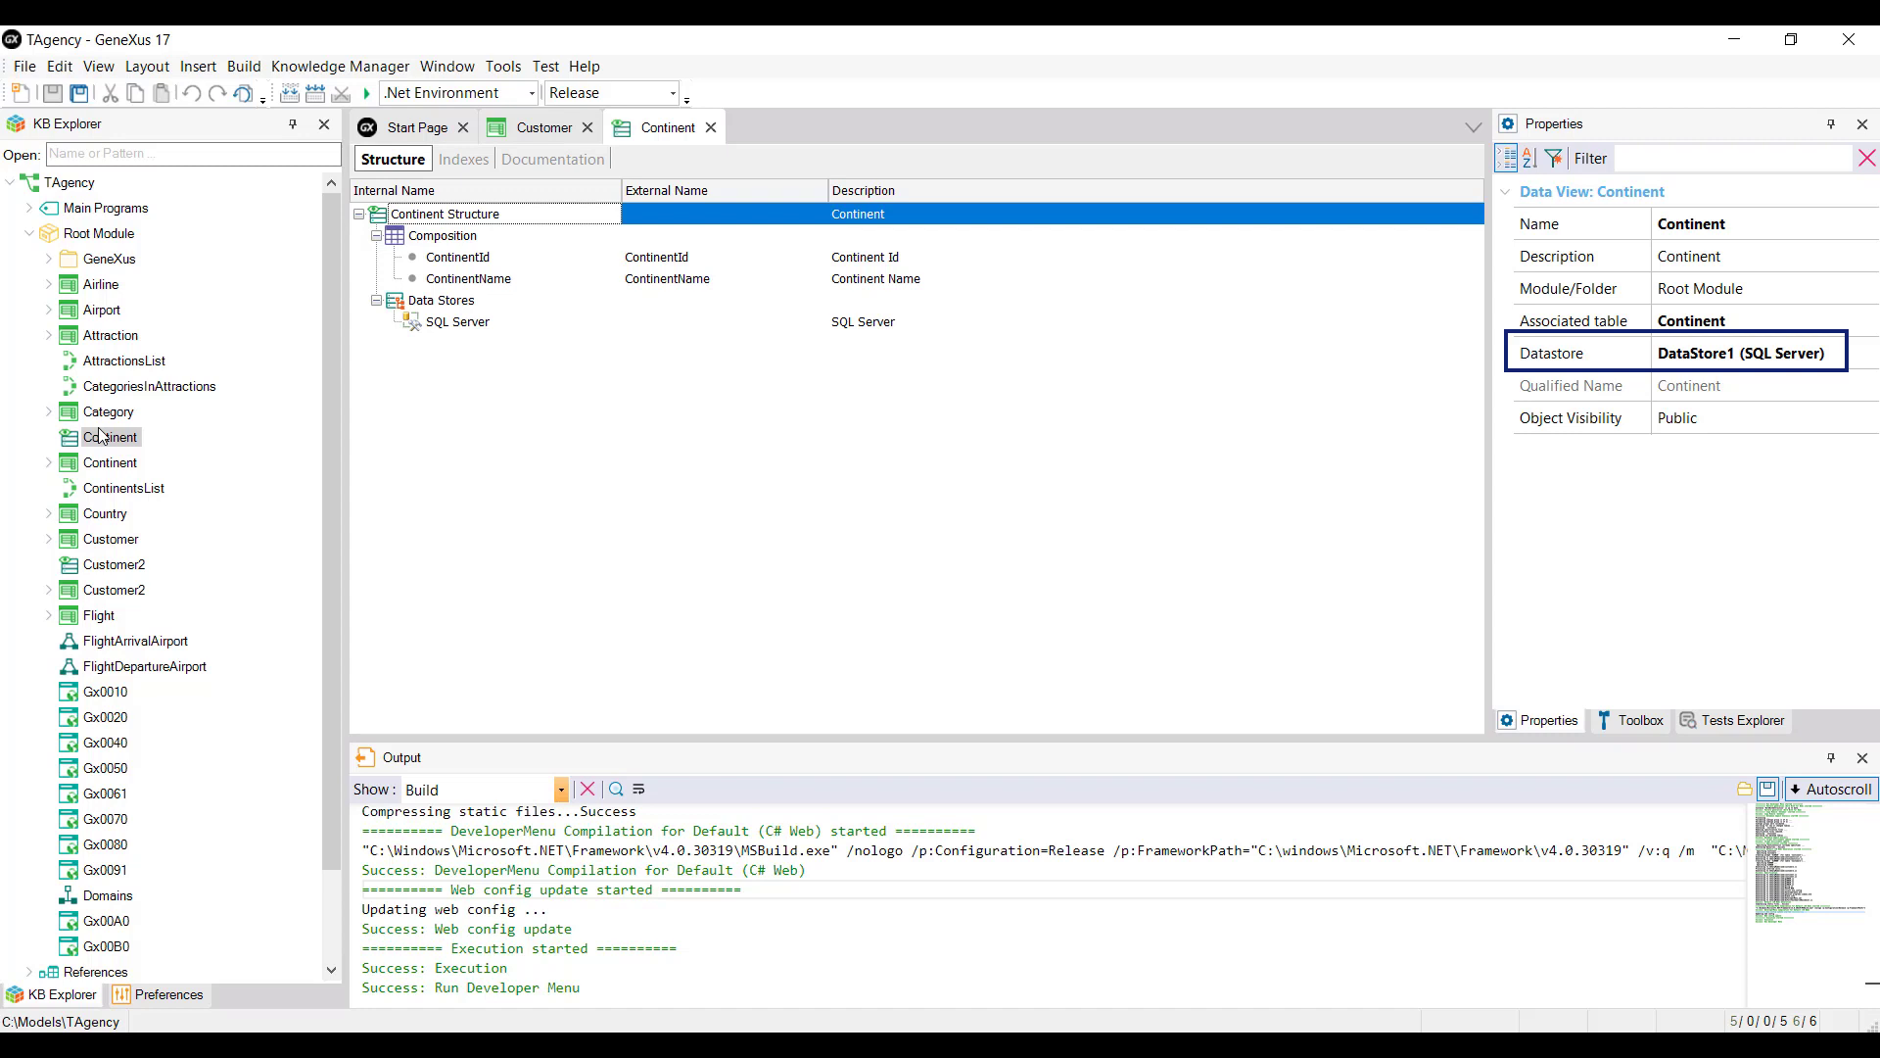
double_click(131, 566)
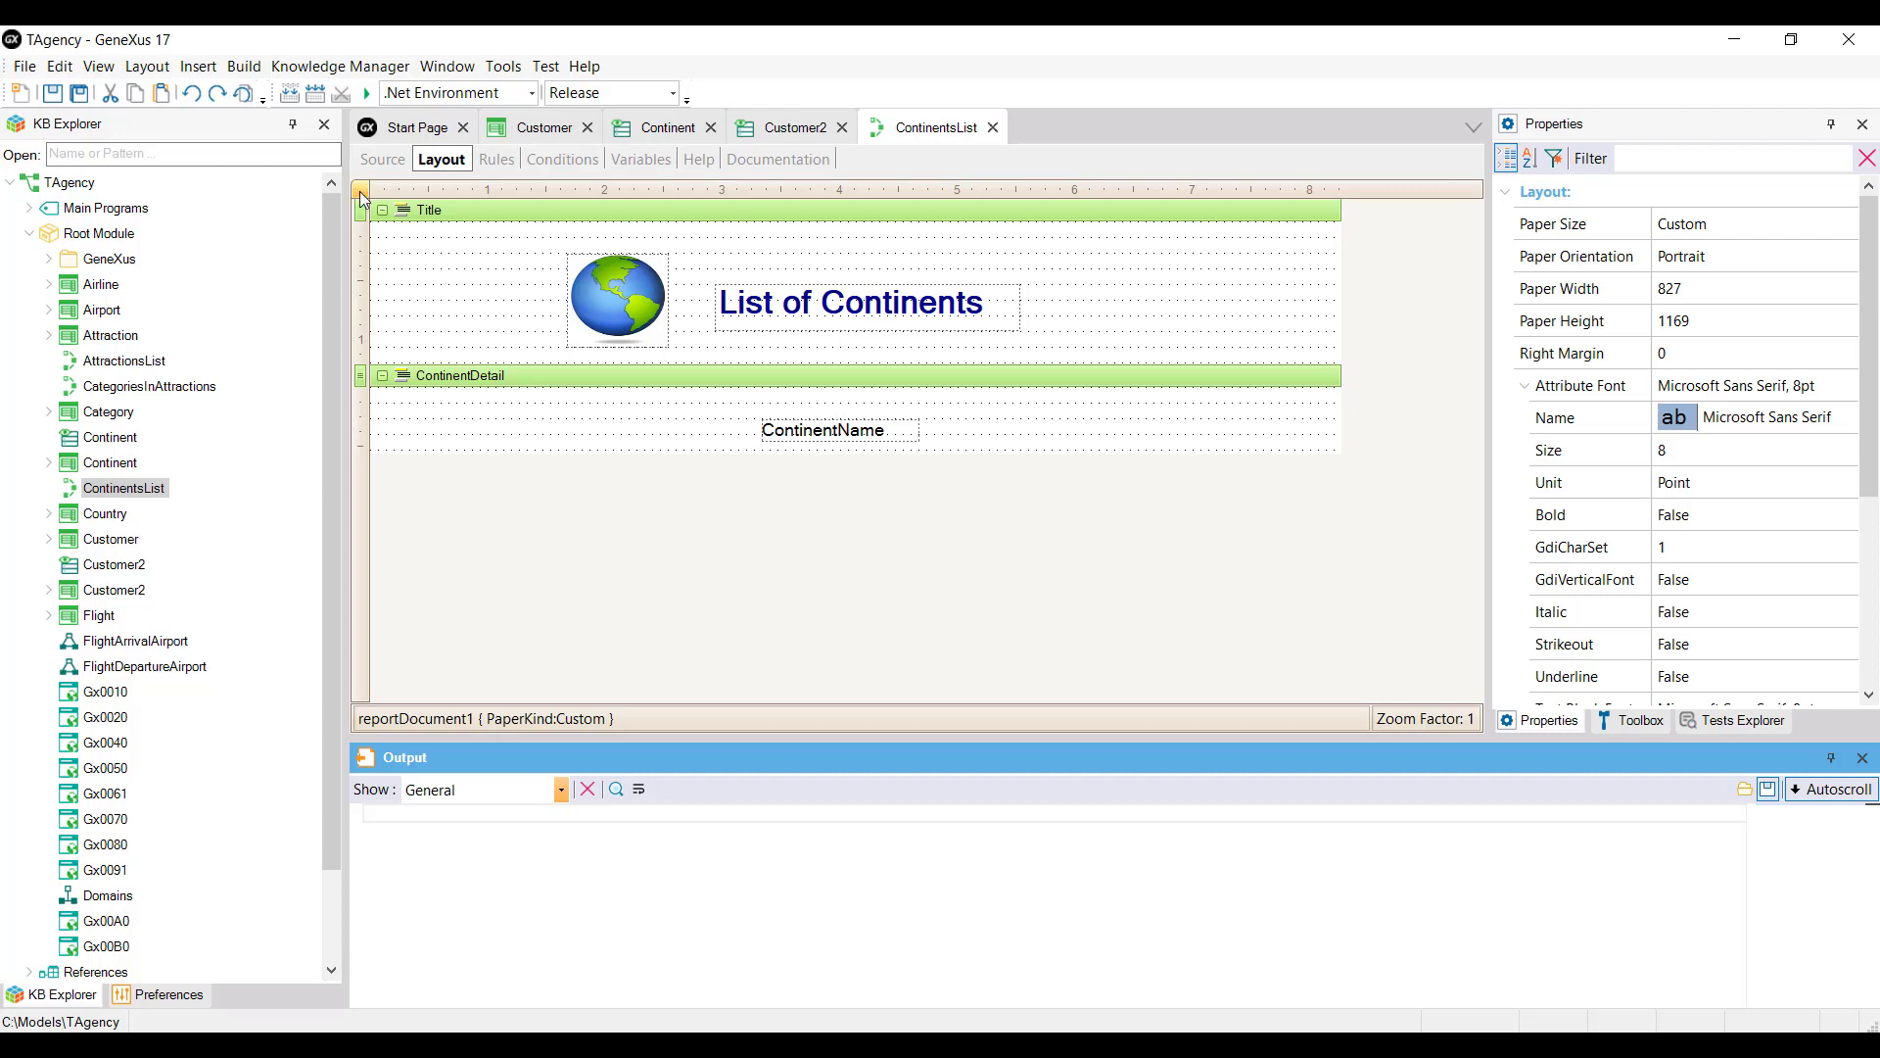
Show the source code of the ContinentsList procedure and run the procedure
left_click(385, 166)
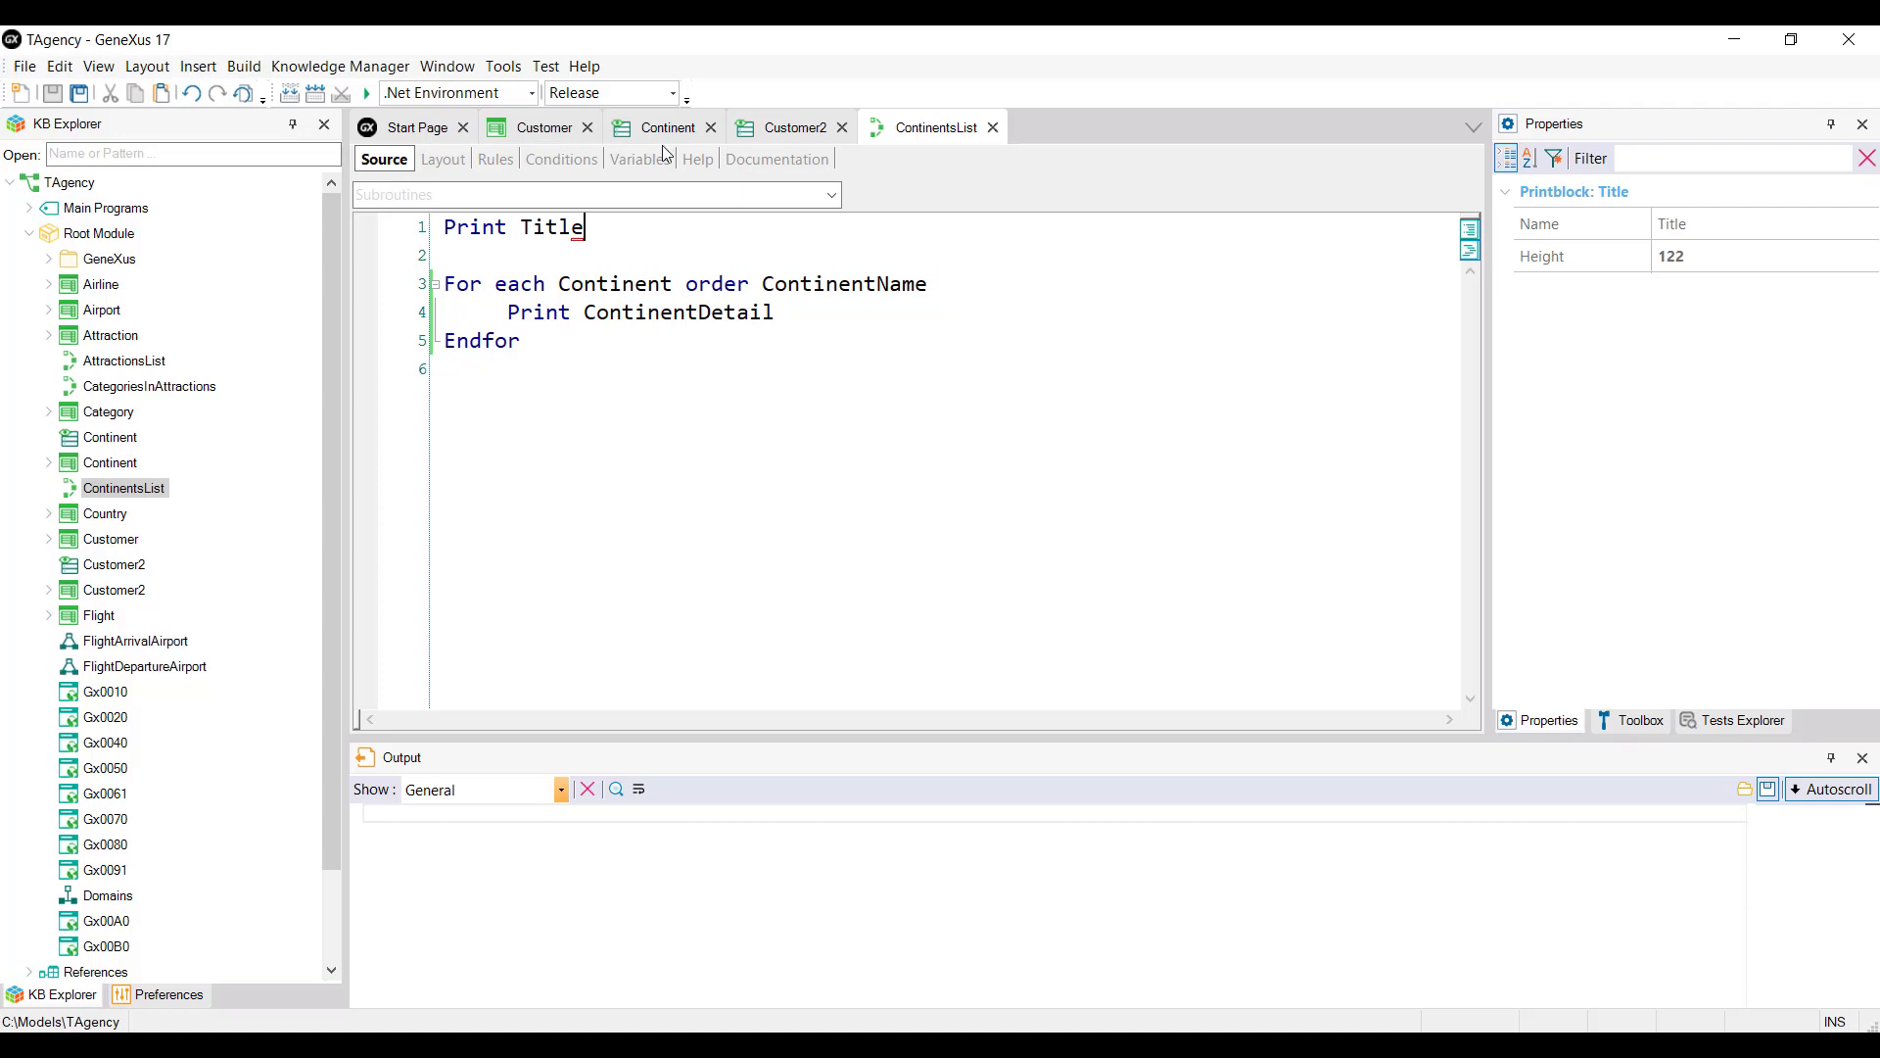
right_click(917, 129)
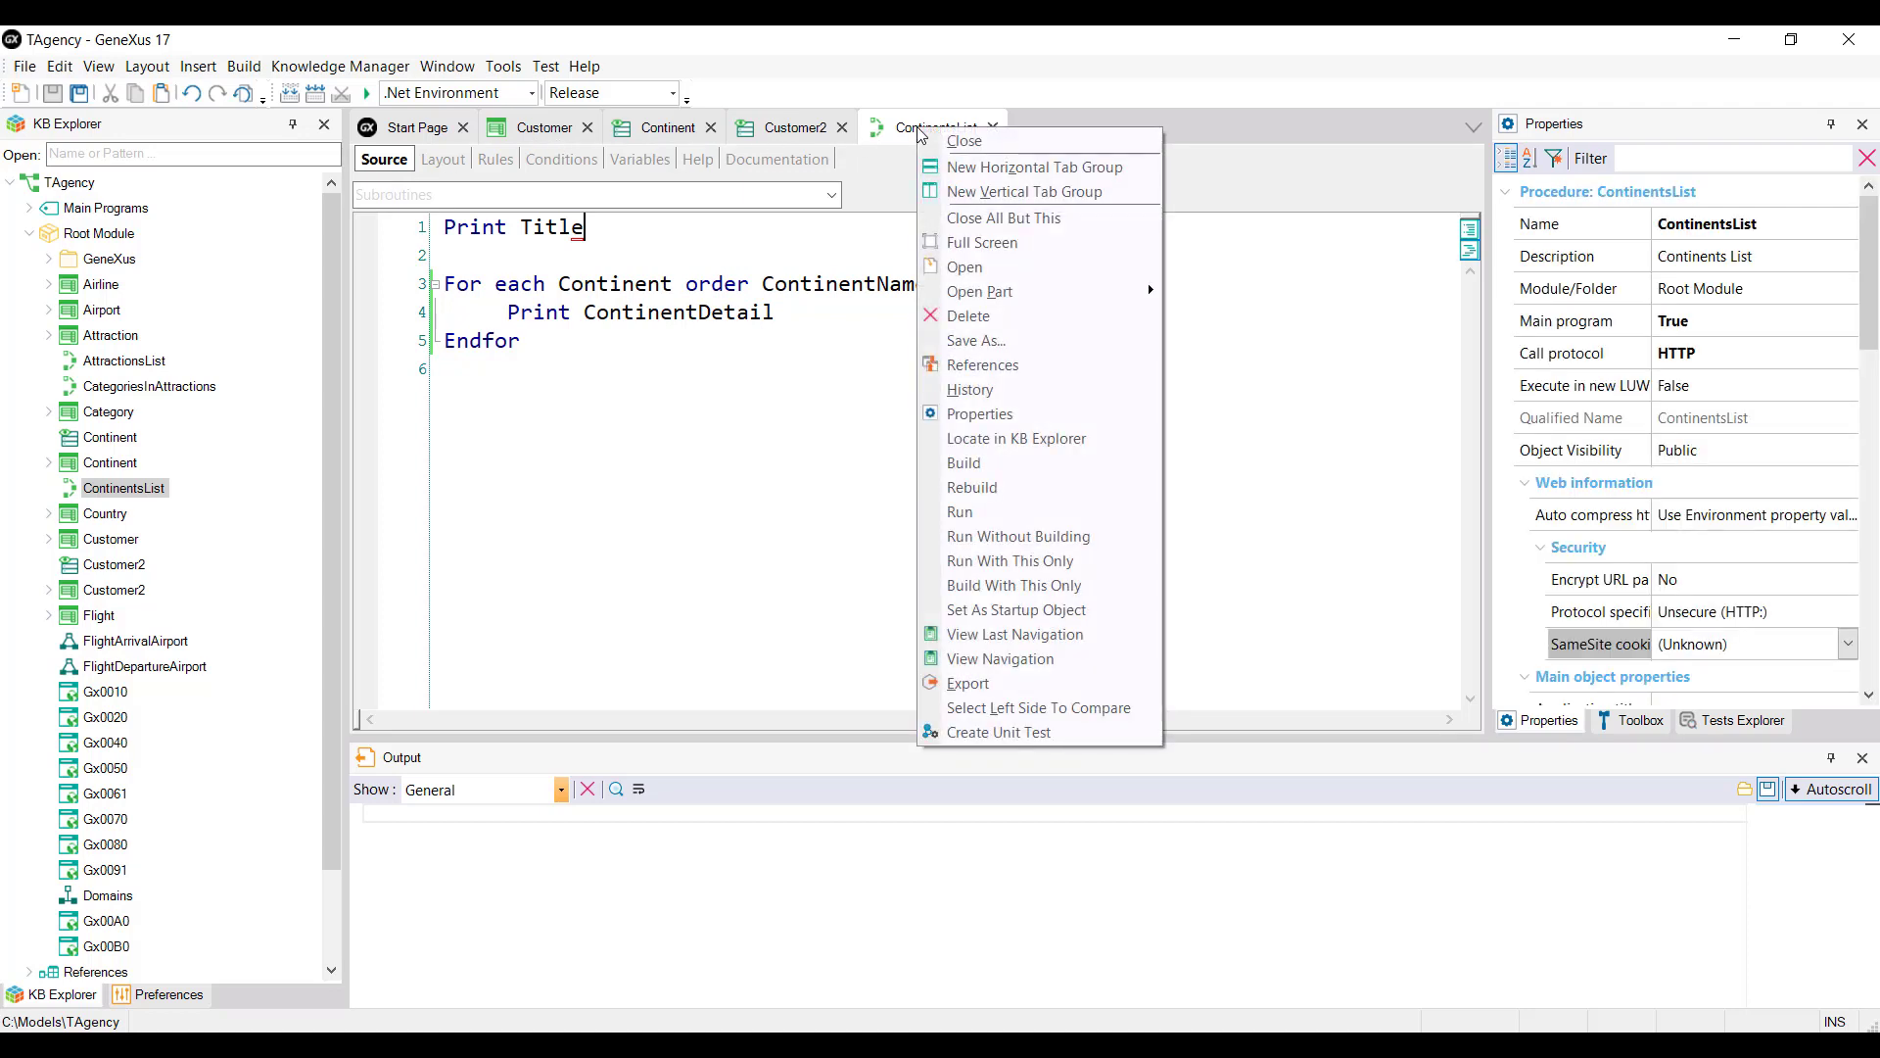
left_click(991, 511)
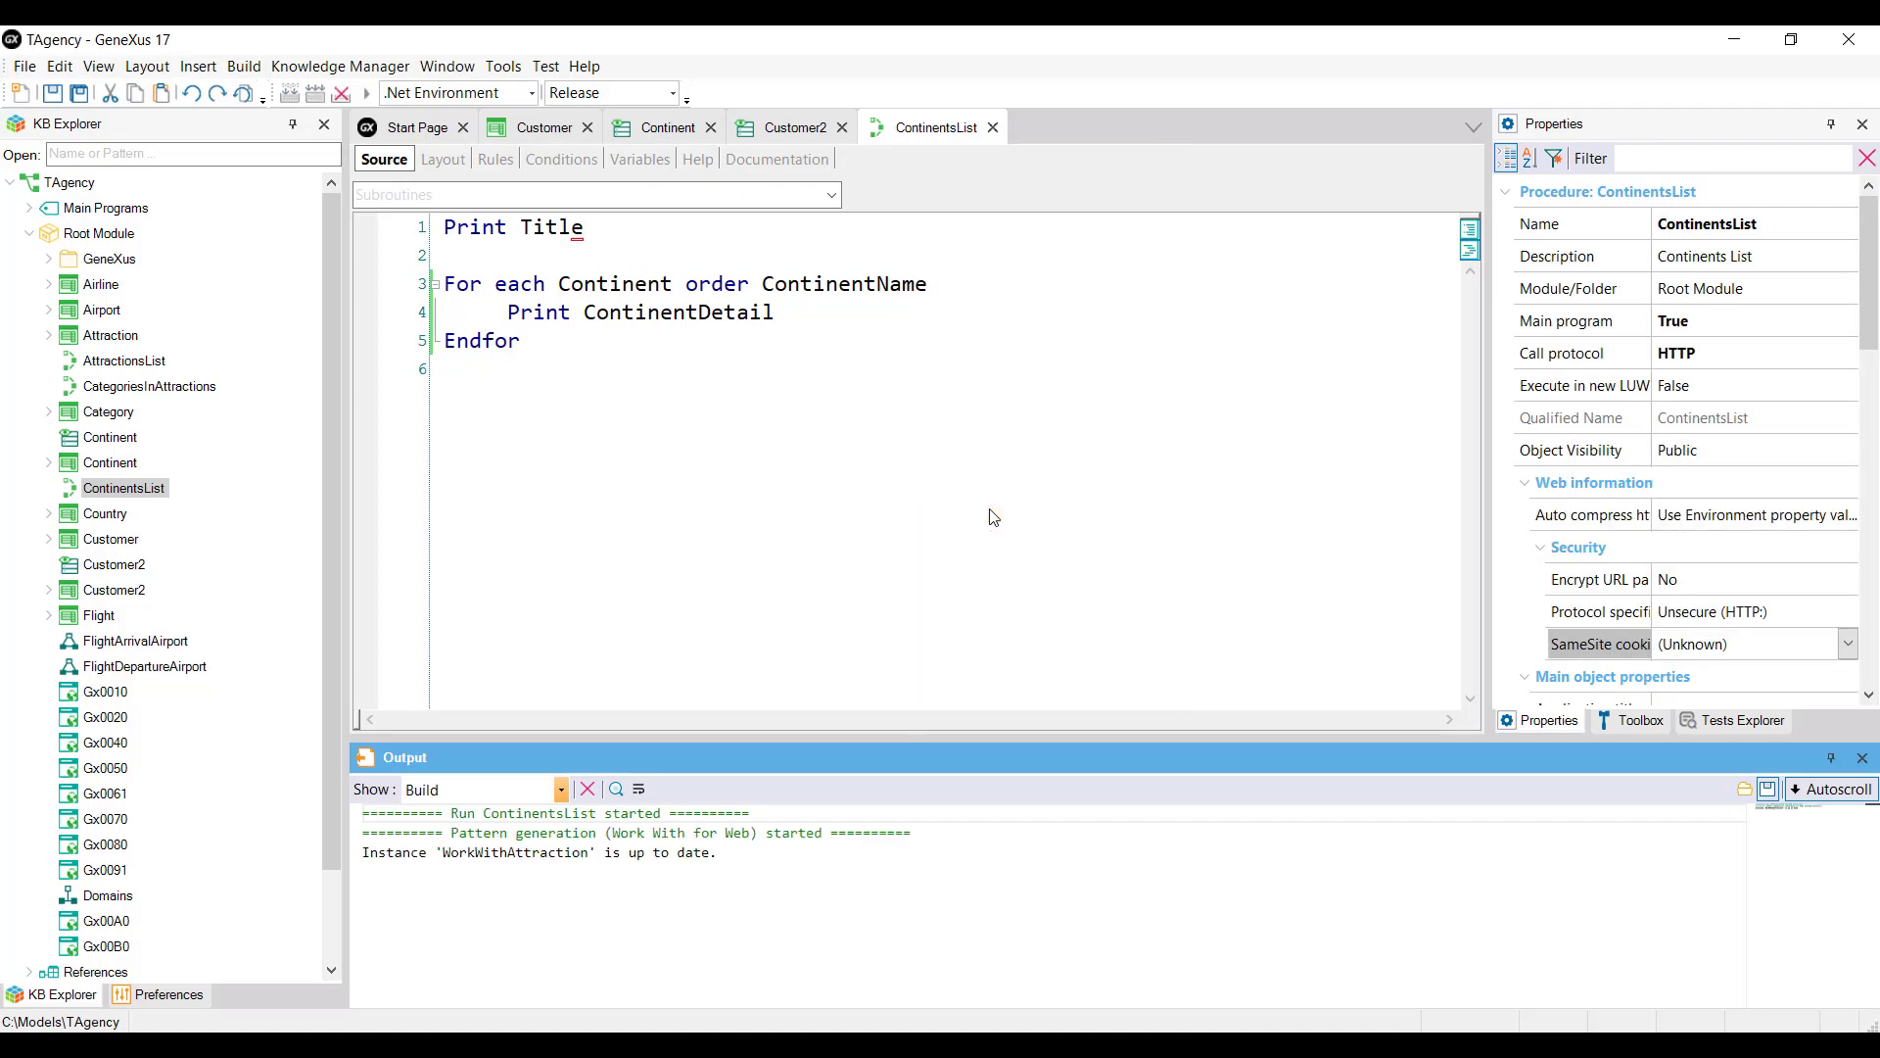